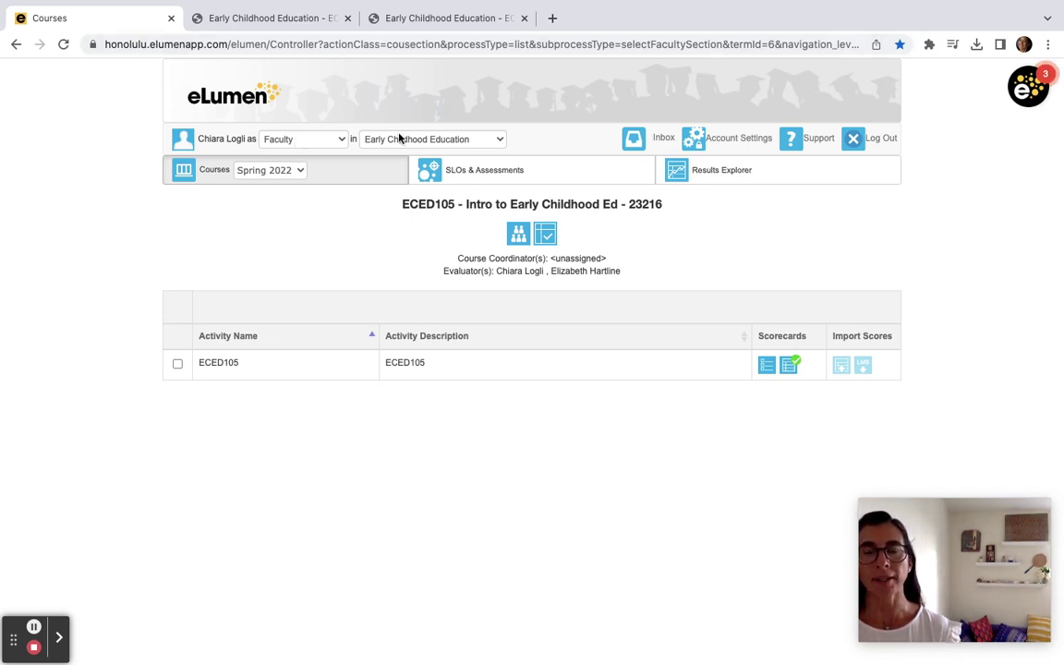
# Show the course sections for the Fall 2020 term.
pyautogui.click(344, 184)
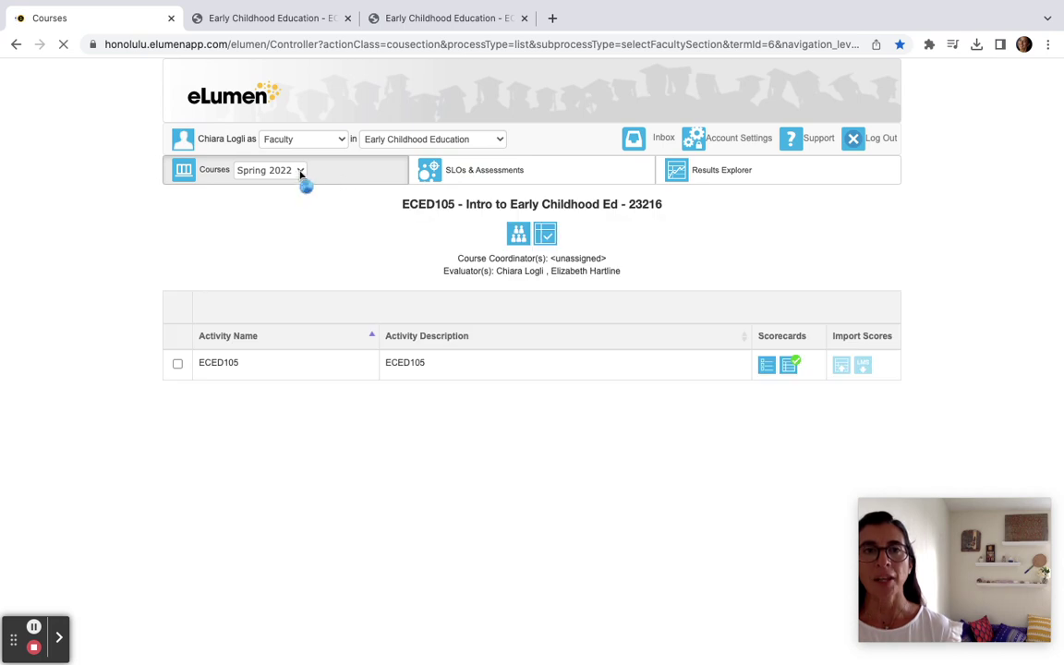
pyautogui.click(301, 172)
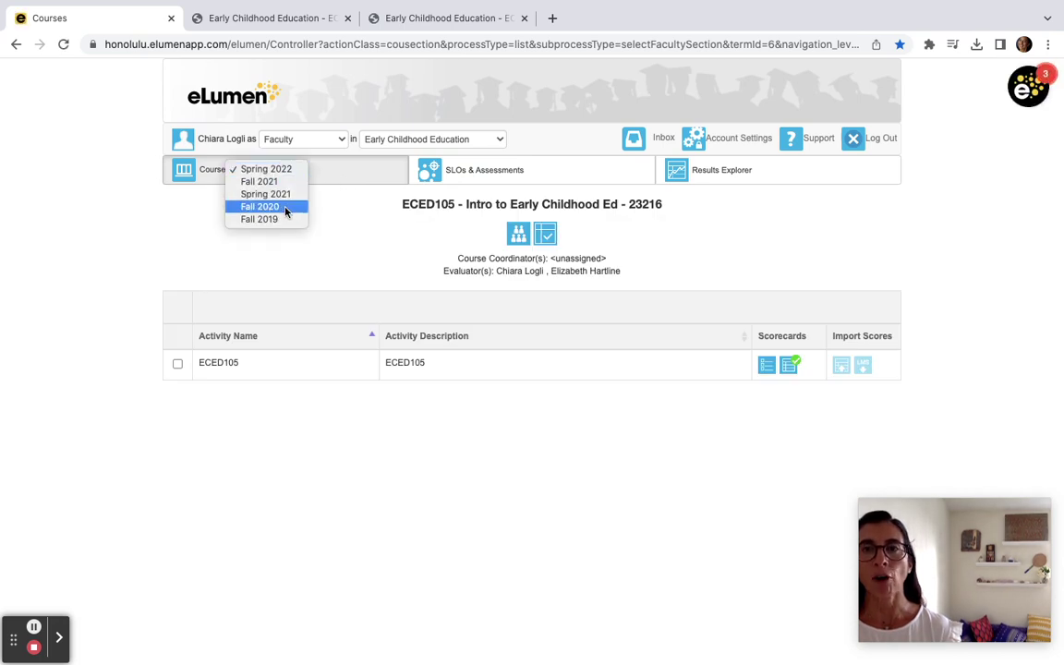
pyautogui.click(261, 207)
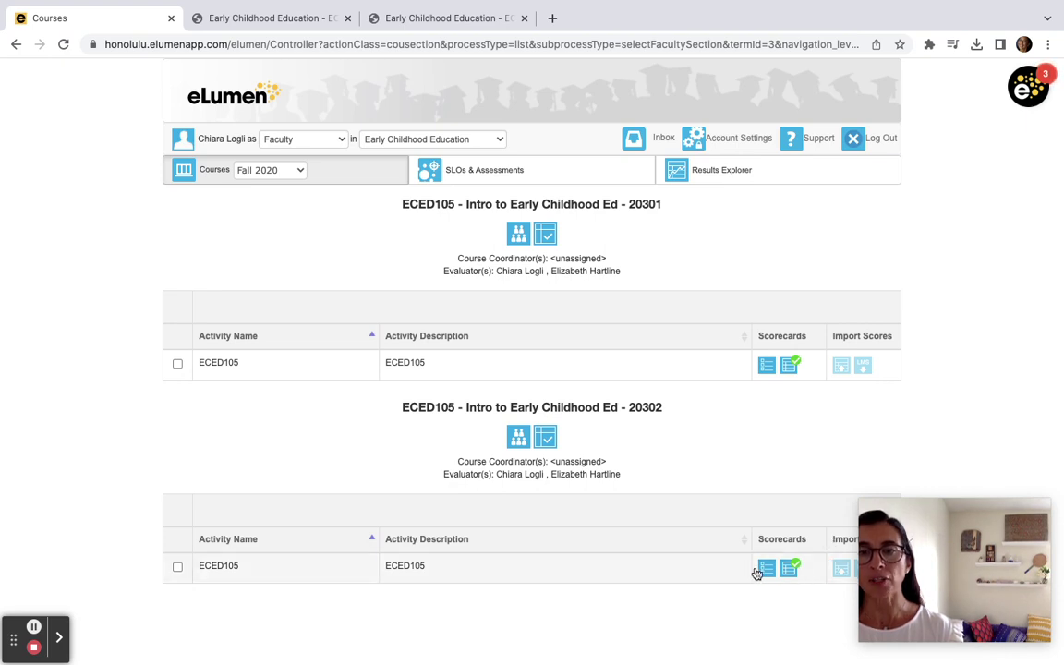
pyautogui.click(765, 570)
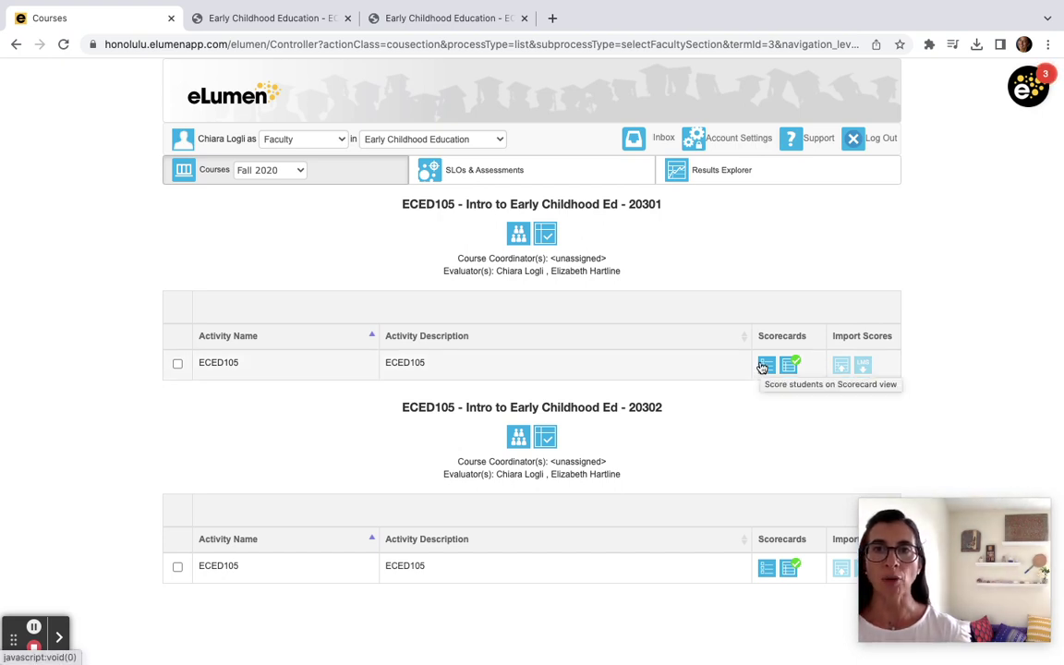
# View the SLOs and assessments of Early Childhood Education and check which ILO classes are offered.
pyautogui.click(586, 175)
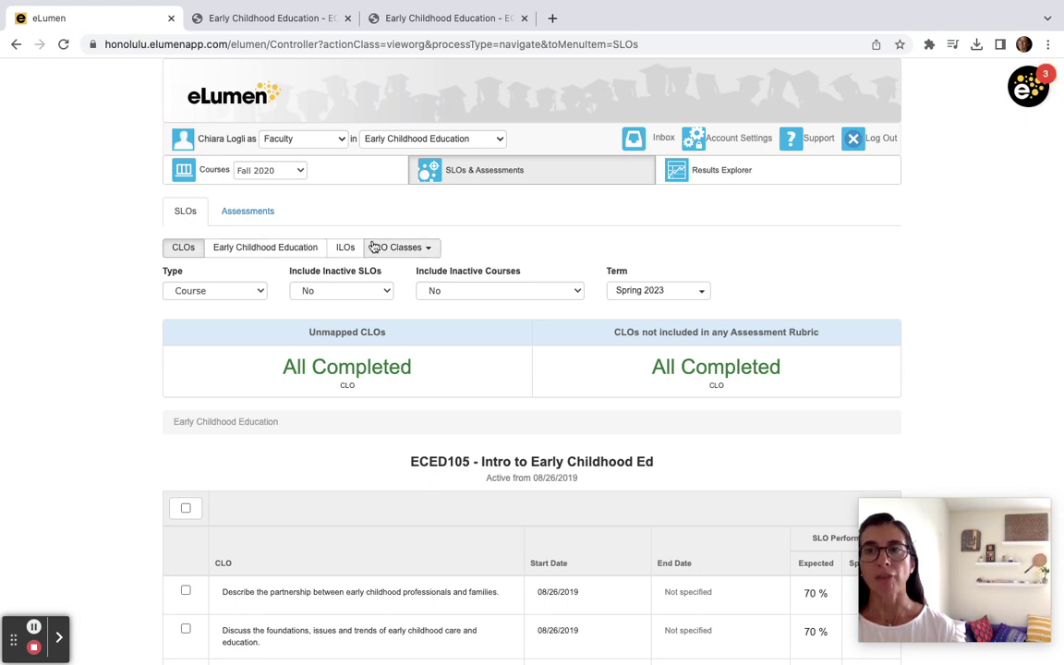
pyautogui.click(421, 247)
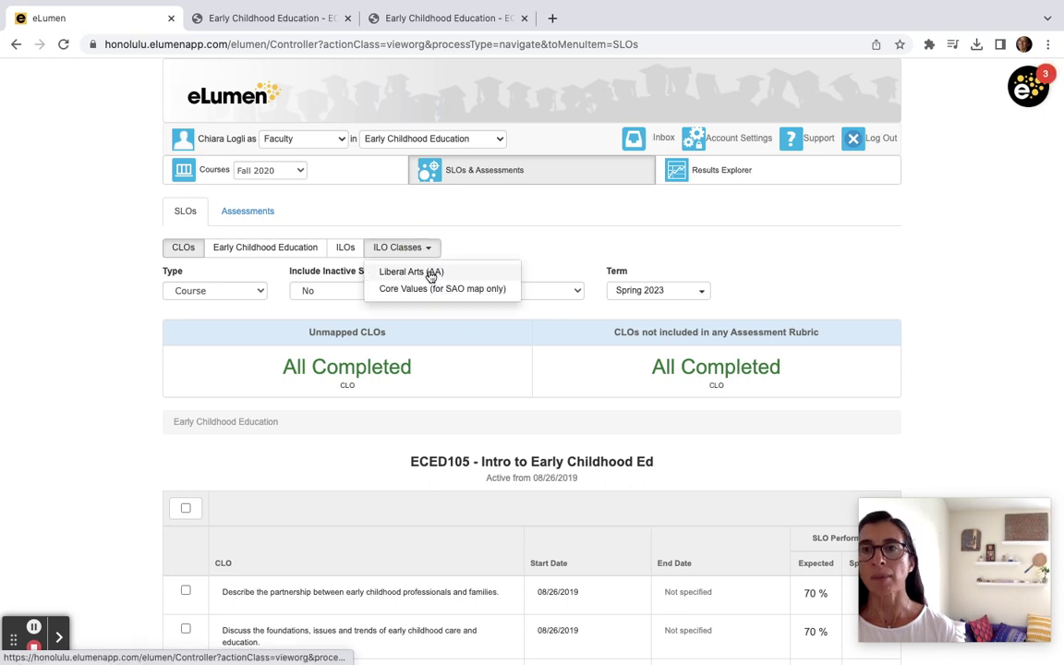
pyautogui.click(513, 219)
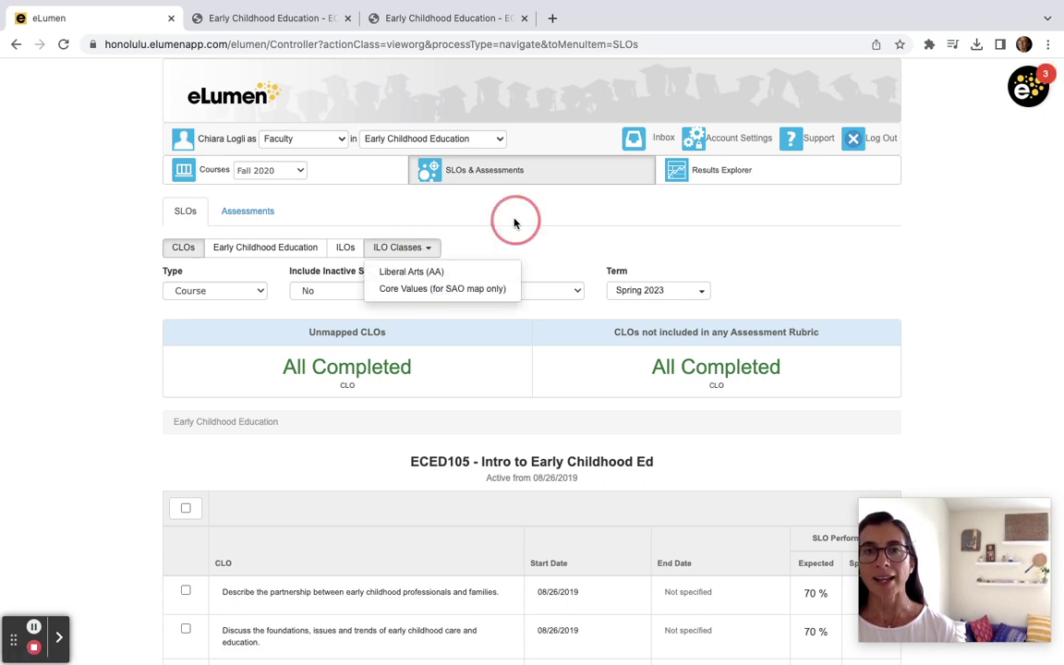
# Open the assessment results for ECED105 and bring up its performance and mastery-level charts.
pyautogui.click(775, 177)
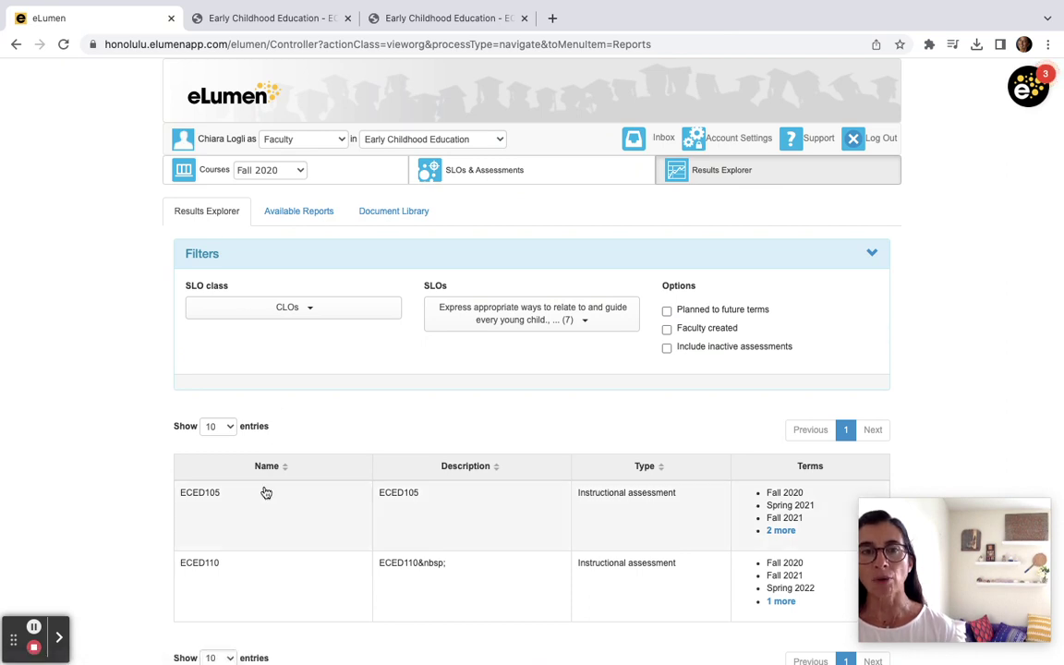
pyautogui.click(264, 519)
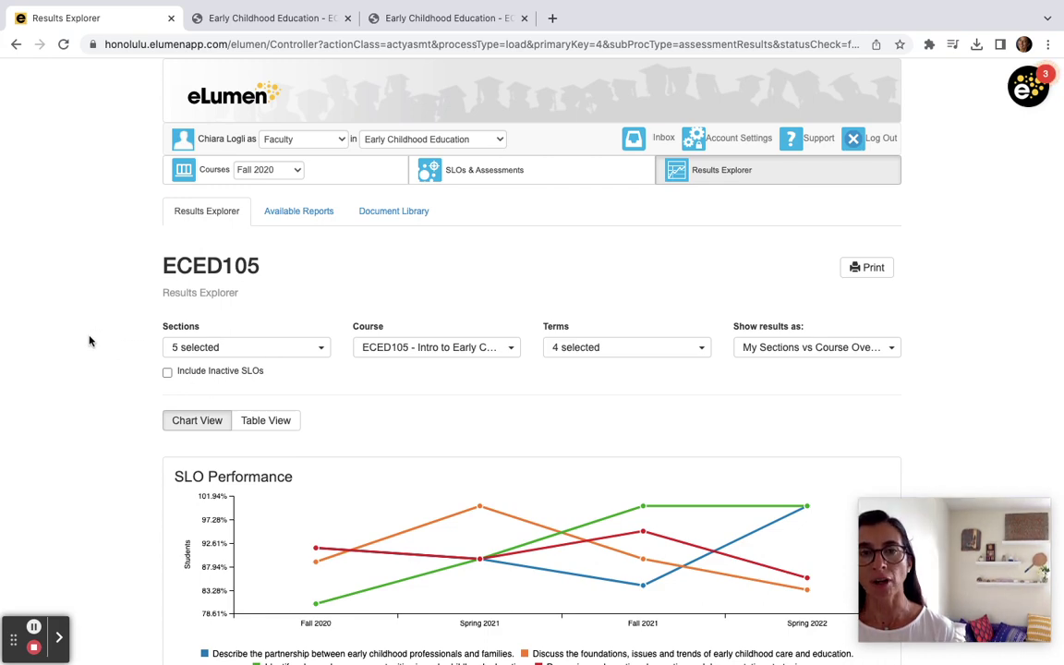
pyautogui.scroll(-3, 60, 342)
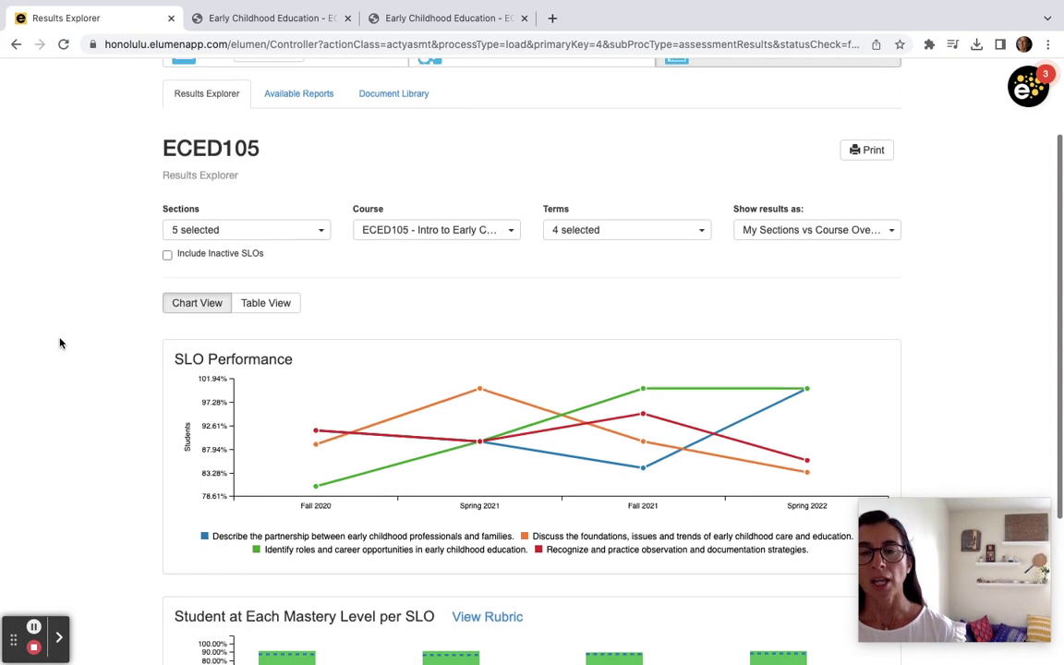
pyautogui.scroll(-2, 60, 343)
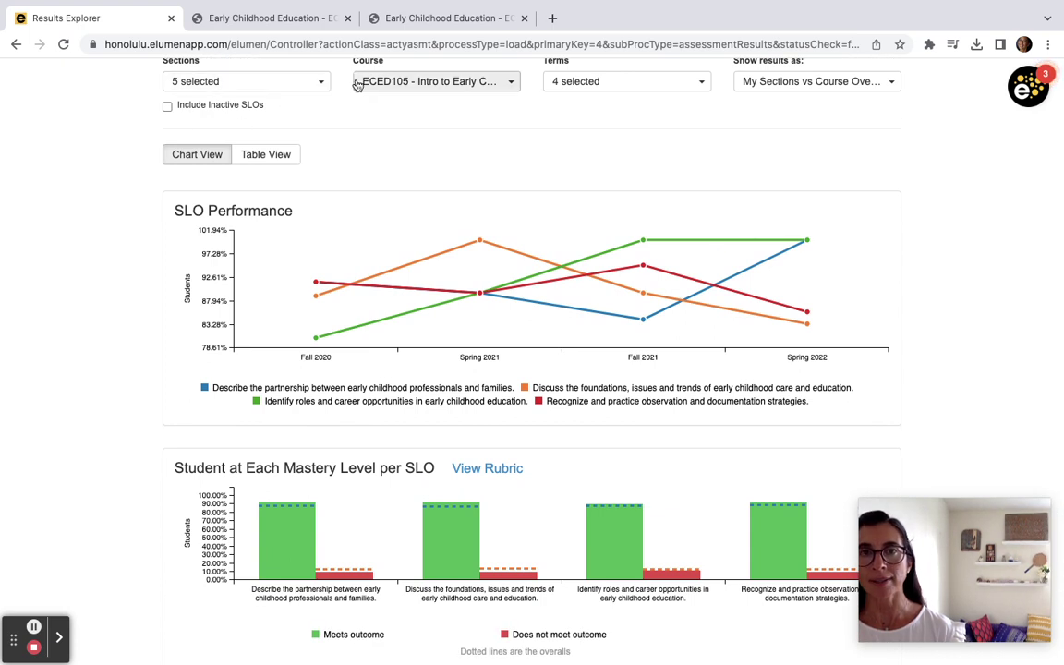
# Remove Spring 2022 and Spring 2021 from the ECED105 results so only Fall 2021 and Fall 2020 are compared.
pyautogui.click(576, 84)
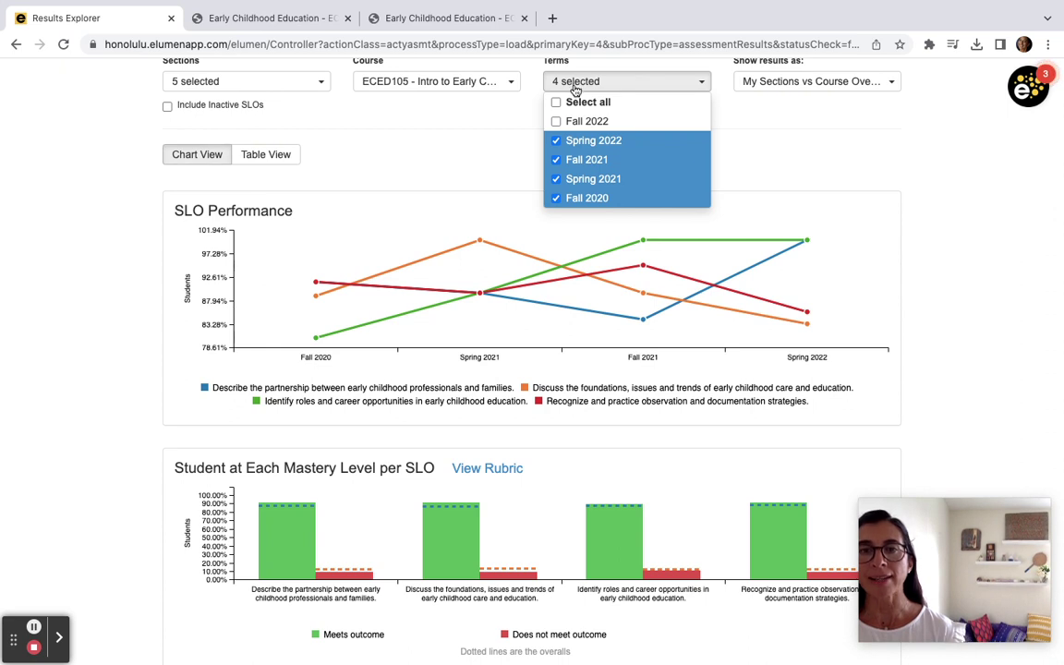
pyautogui.click(579, 146)
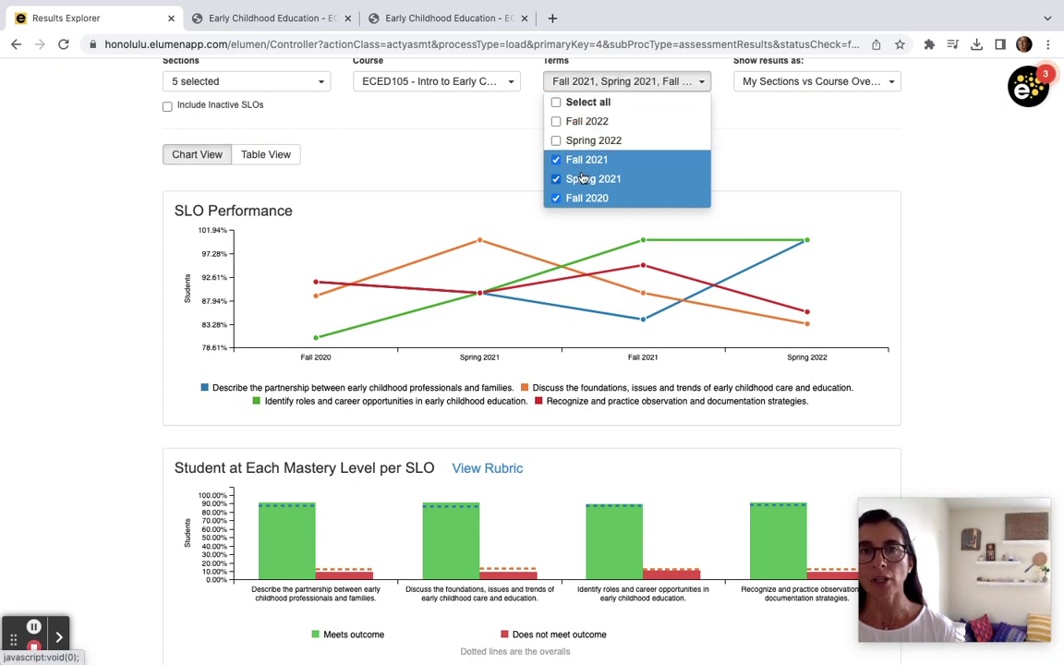
pyautogui.click(583, 181)
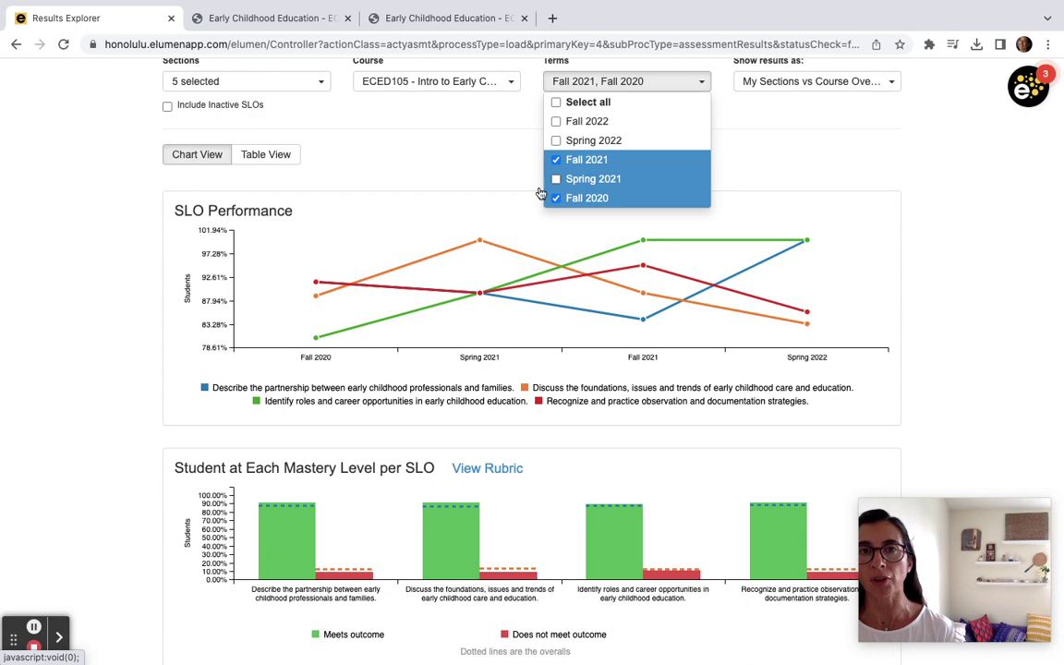
pyautogui.click(499, 181)
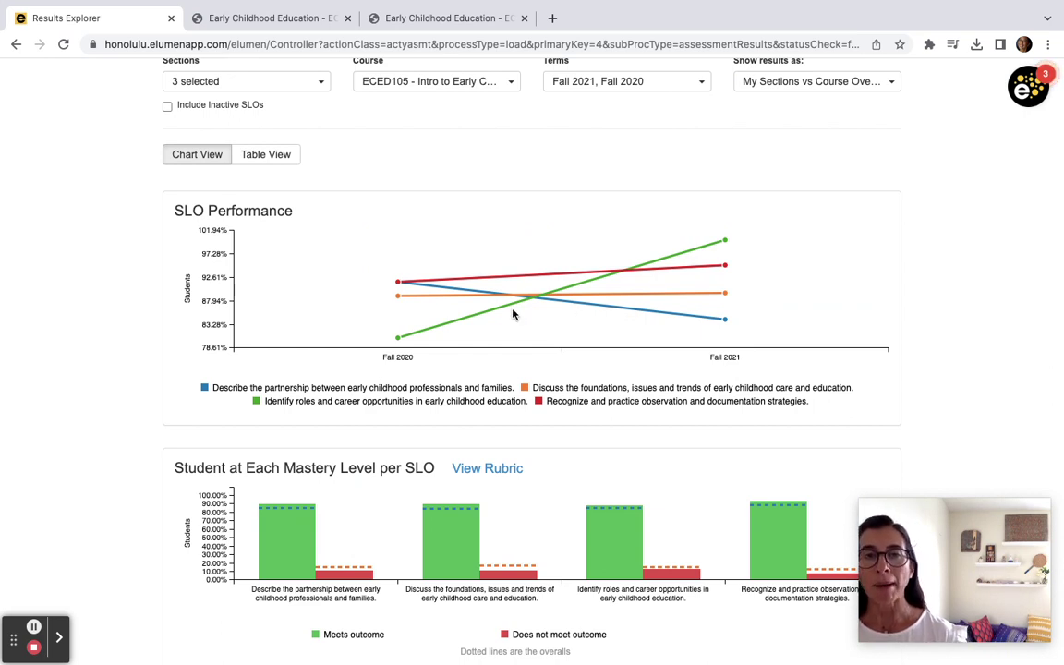
# Examine the SLO performance for Fall 2020 and Fall 2021 in the chart and as a table, returning to the charts.
pyautogui.moveTo(398, 340)
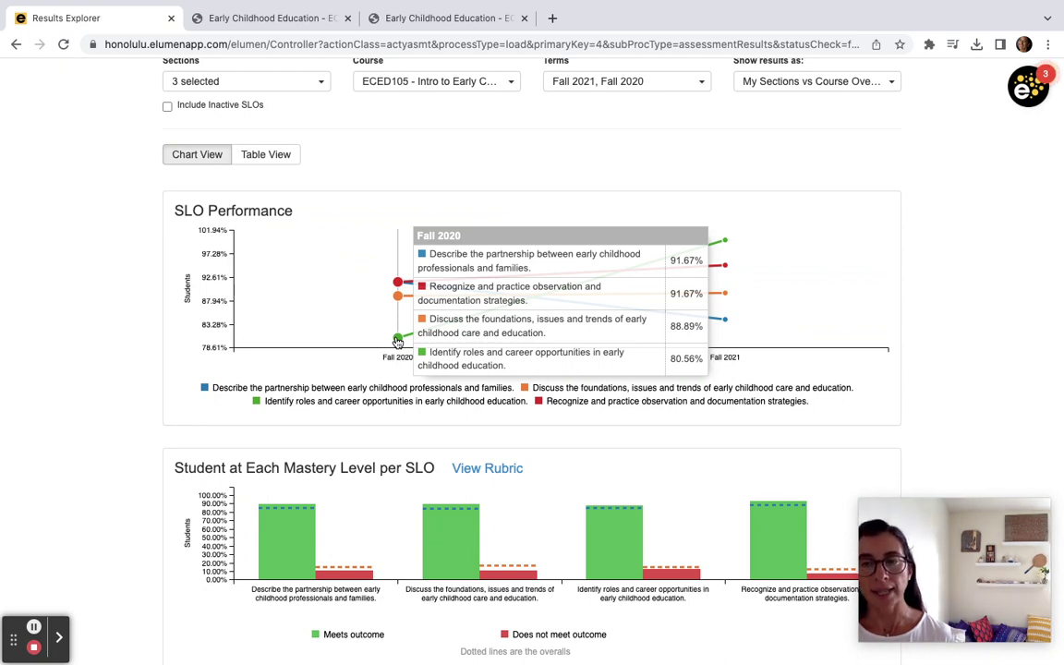
pyautogui.click(273, 157)
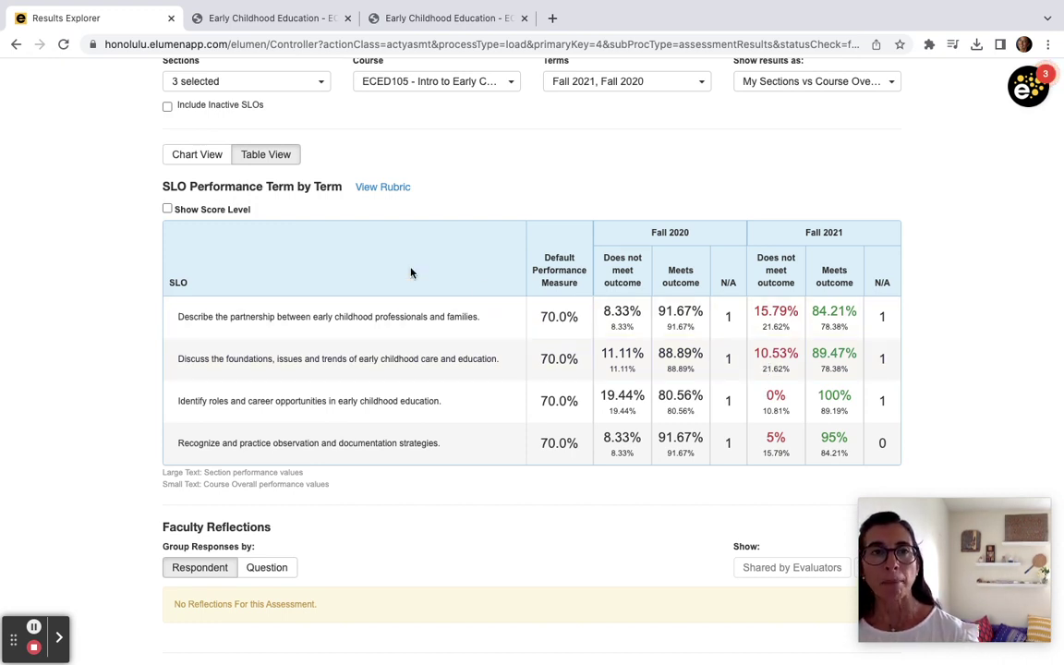
pyautogui.click(202, 161)
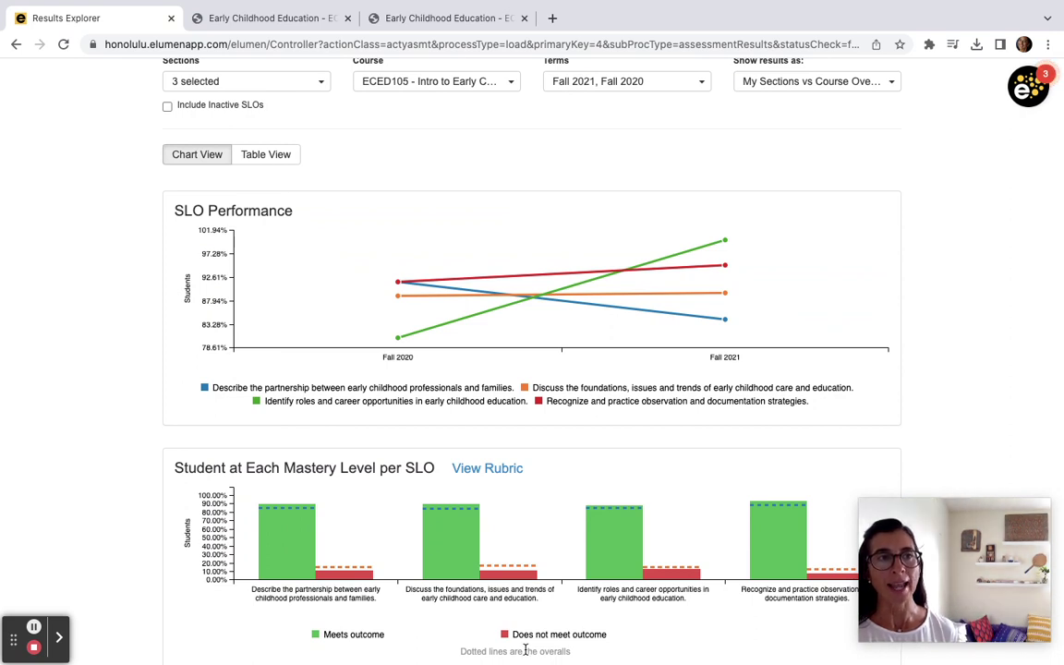
pyautogui.moveTo(365, 580)
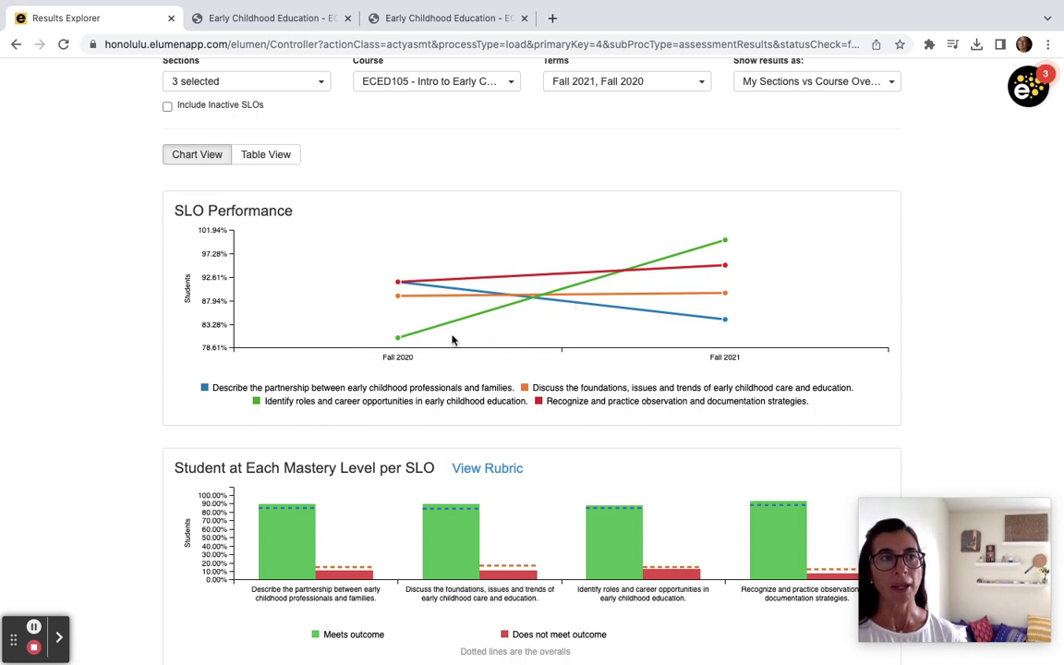
pyautogui.moveTo(464, 543)
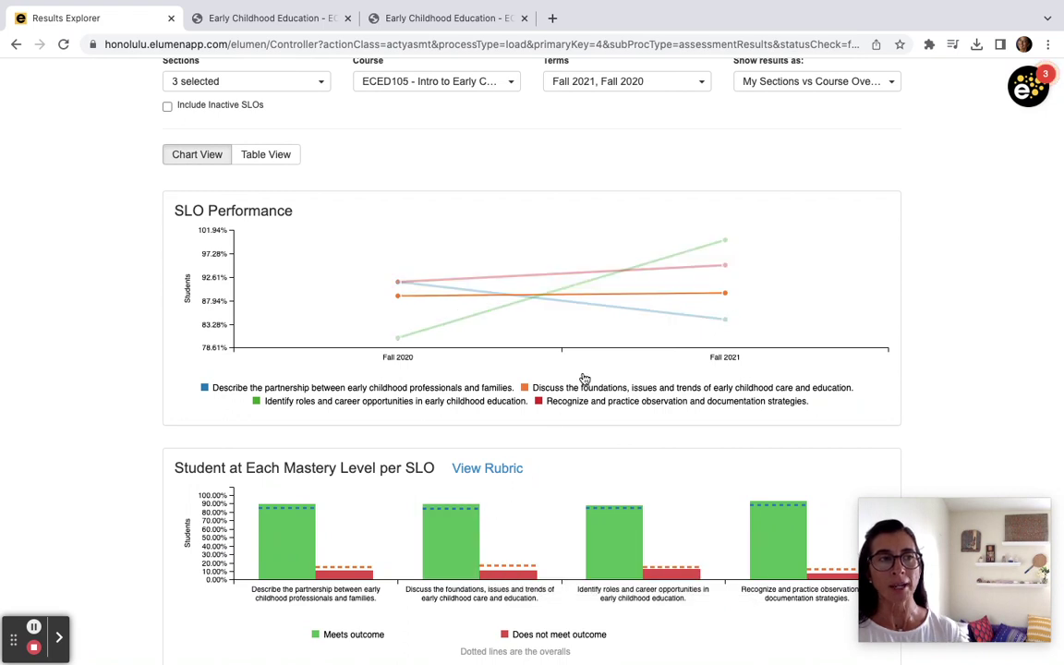
# Remove Fall 2020 from the terms to chart the ECED105 results for Fall 2021 only.
pyautogui.click(627, 93)
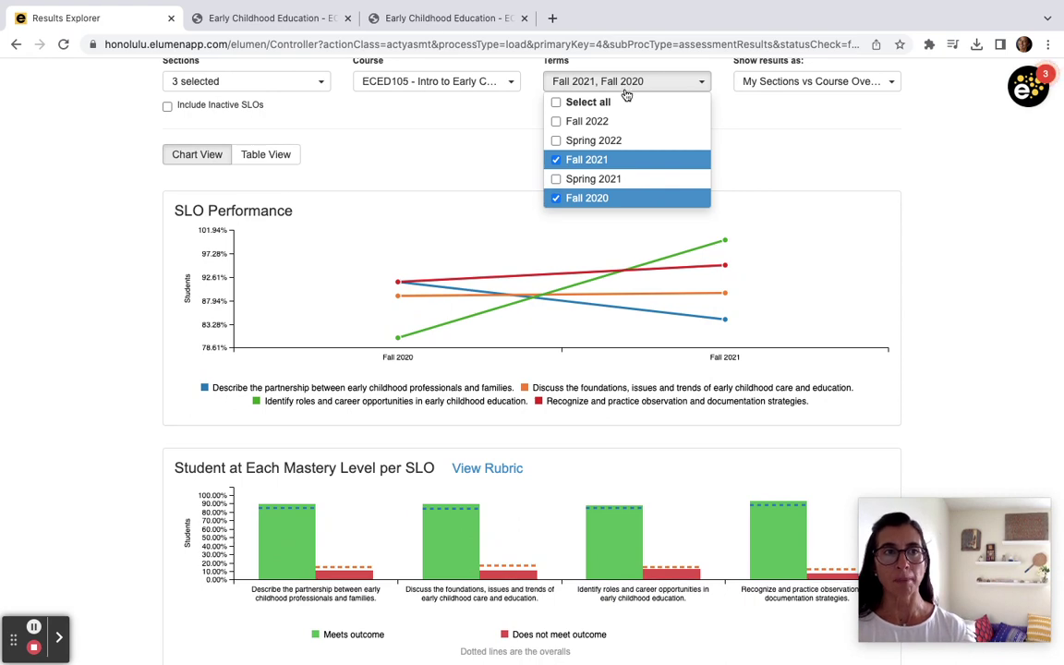
pyautogui.click(620, 200)
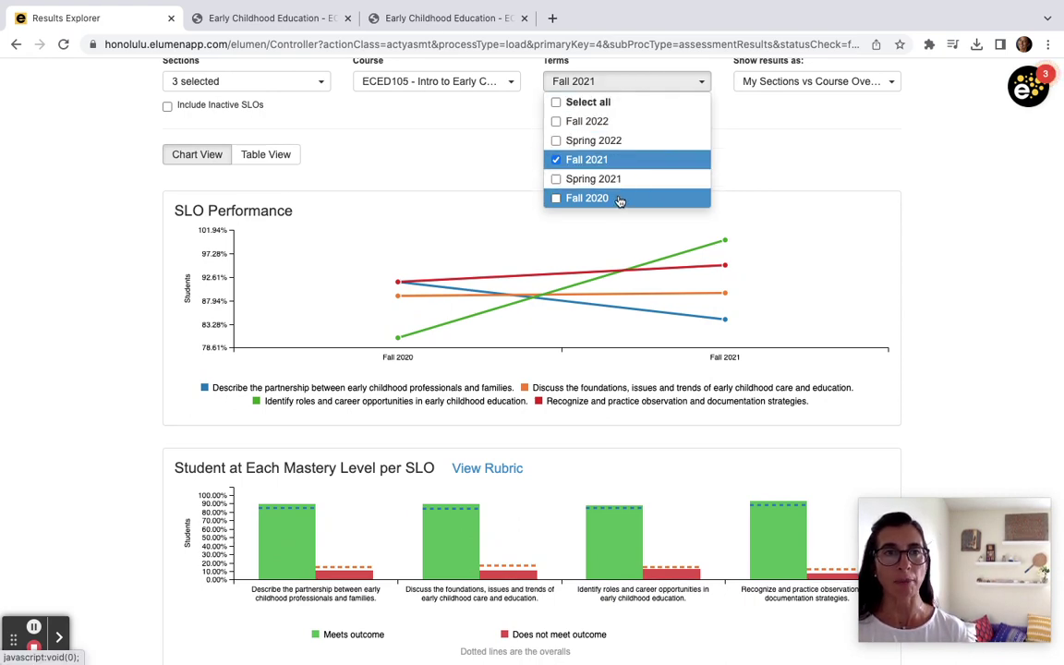
pyautogui.click(815, 185)
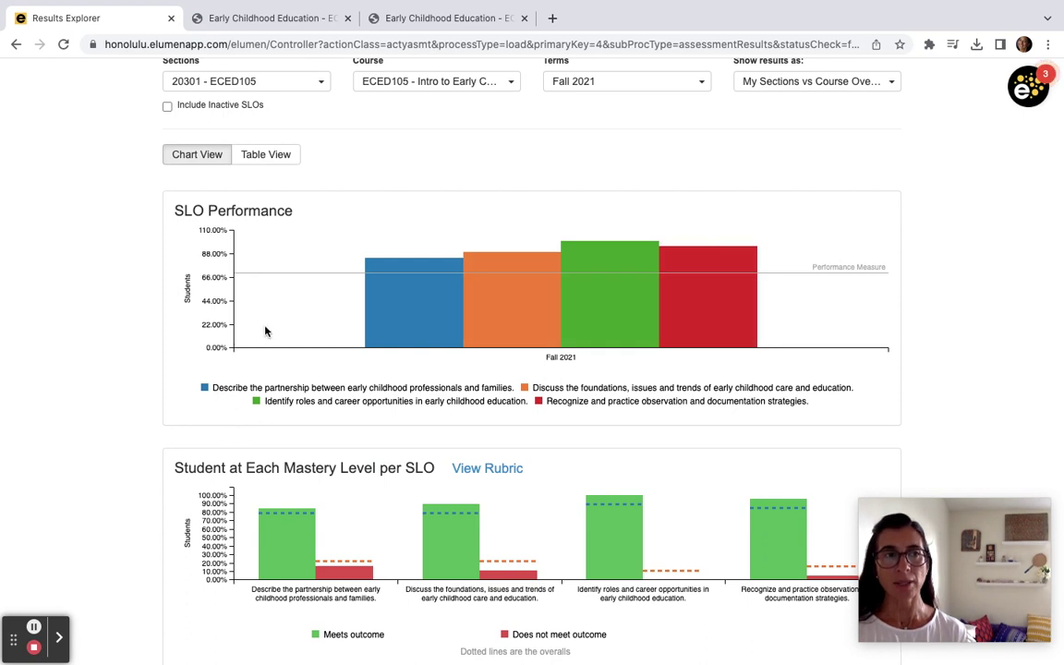
# Show the results as My Term by Term Progress and examine the student numbers in both bar charts.
pyautogui.click(819, 84)
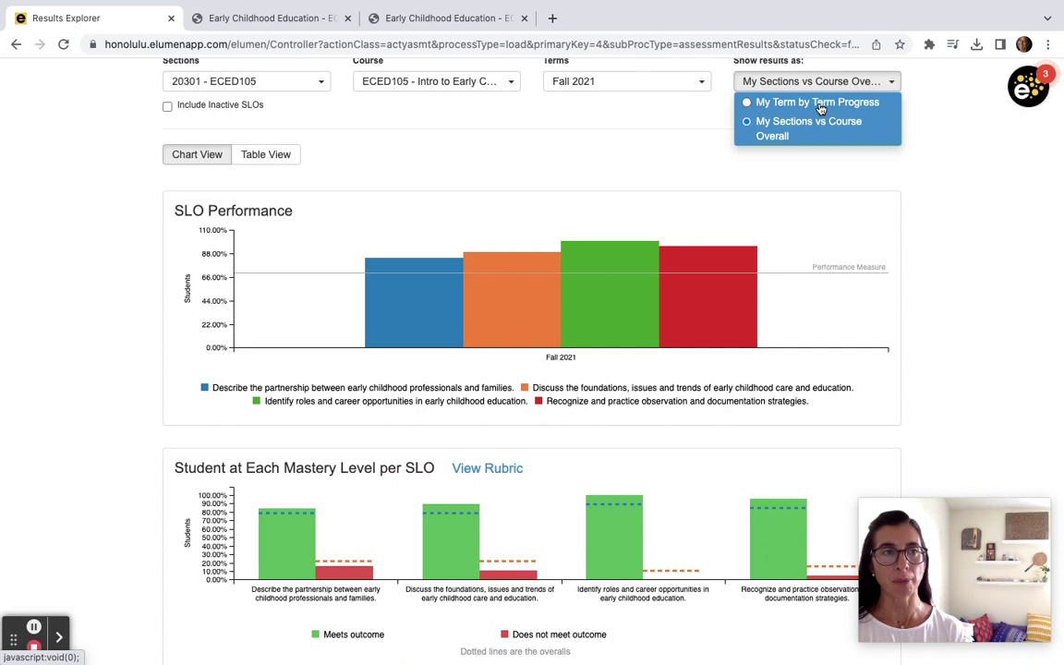
pyautogui.click(820, 103)
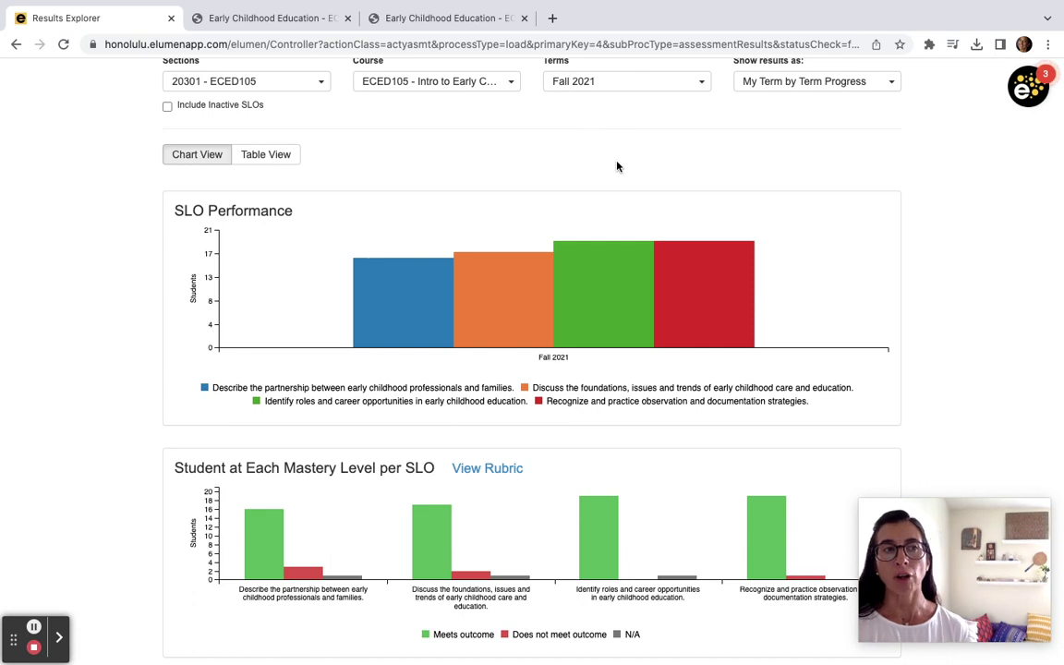
pyautogui.moveTo(577, 274)
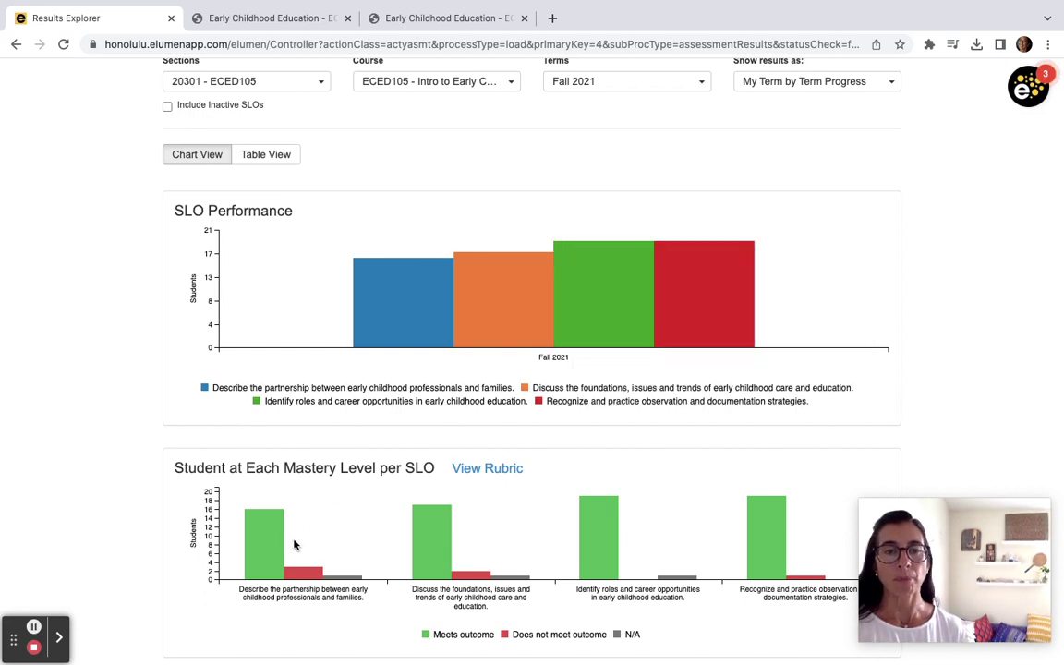
pyautogui.moveTo(271, 543)
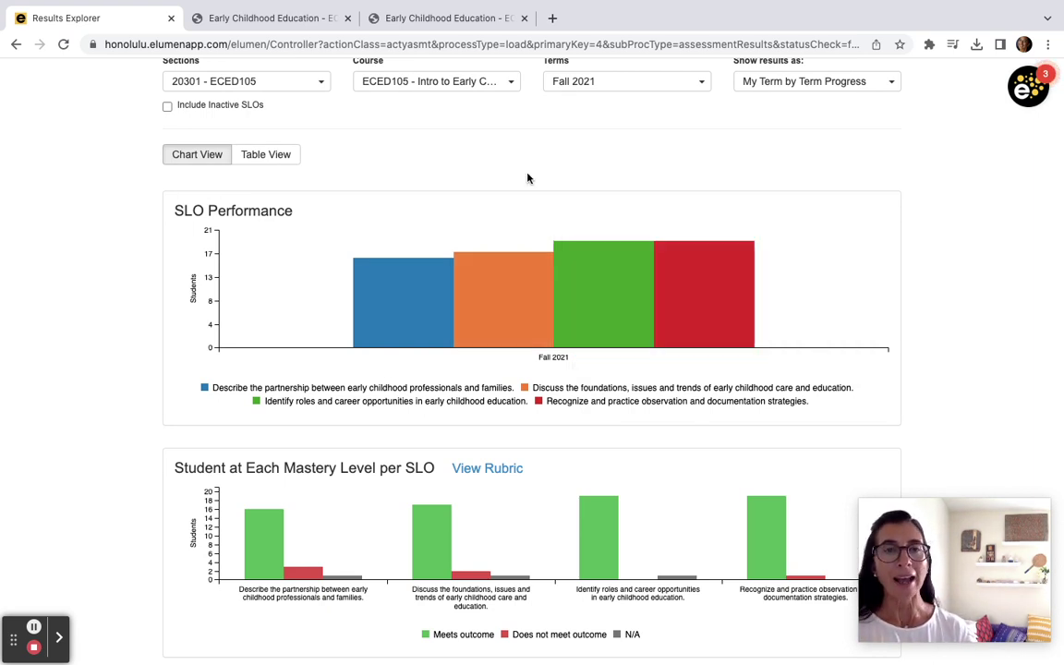
# Add Fall 2020 to the terms charted alongside Fall 2021.
pyautogui.click(554, 81)
pyautogui.click(585, 198)
pyautogui.click(757, 155)
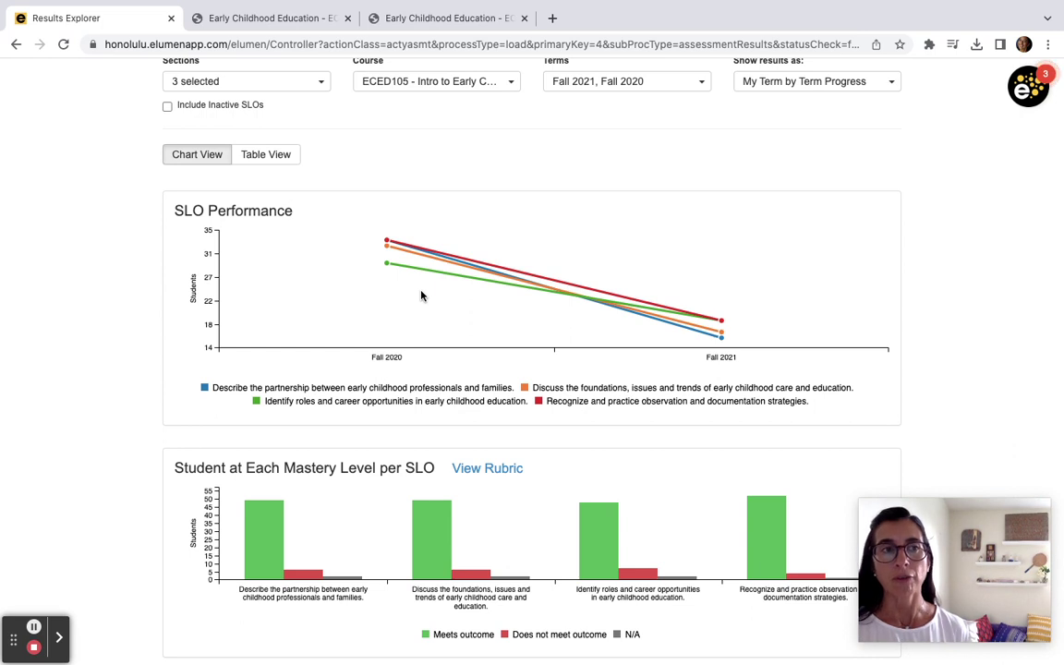
# Examine the Fall 2020 and Fall 2021 points of the SLO Performance chart and display the term-by-term results as a table.
pyautogui.moveTo(388, 251)
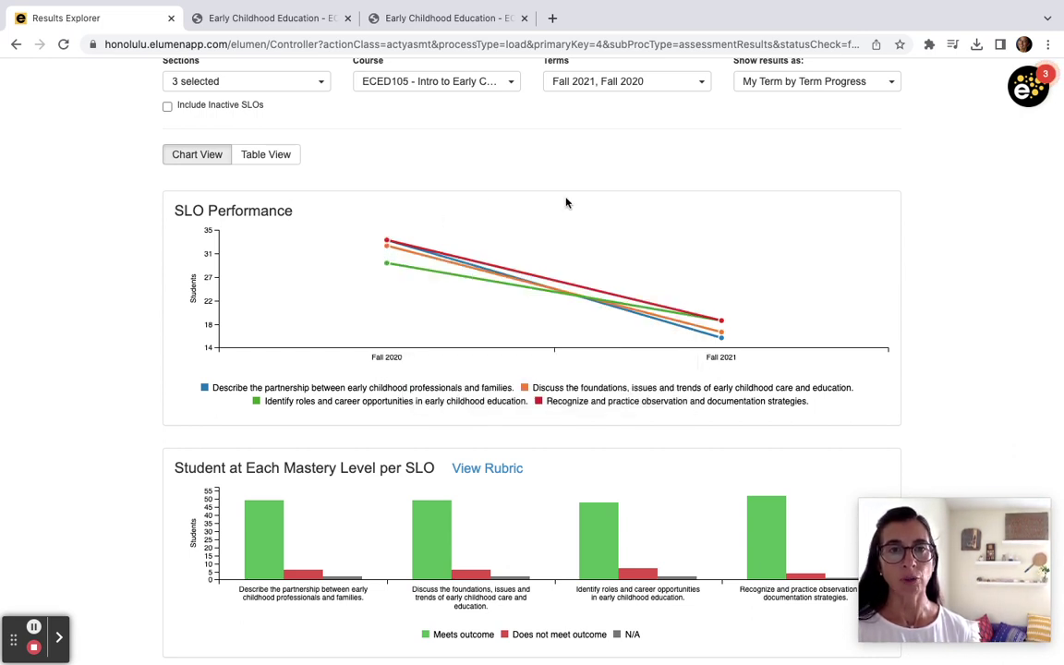
pyautogui.moveTo(721, 331)
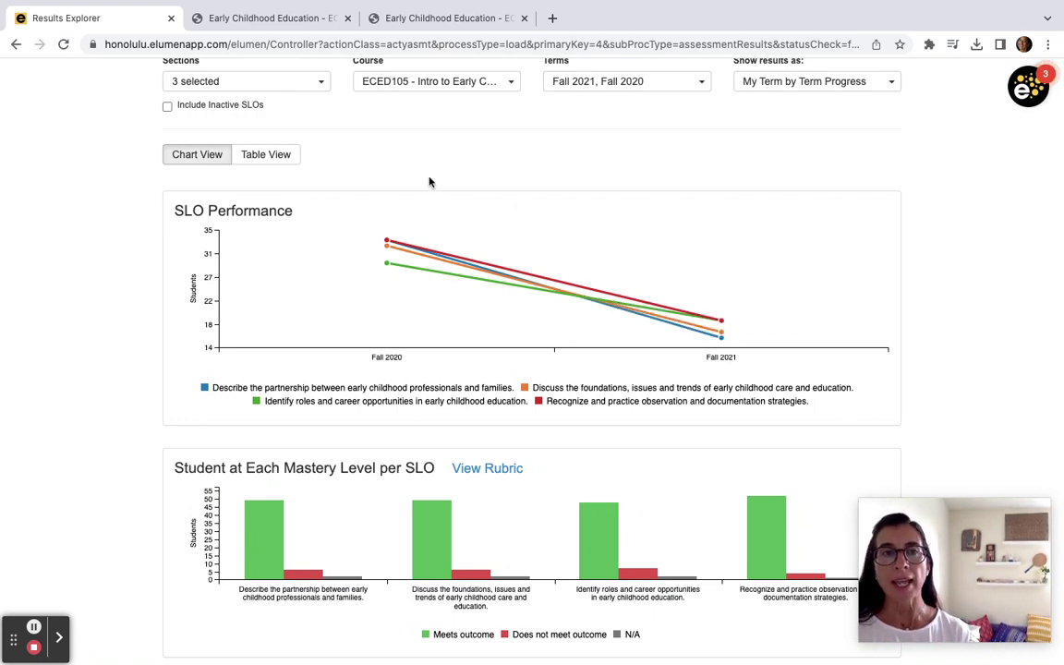
pyautogui.click(278, 161)
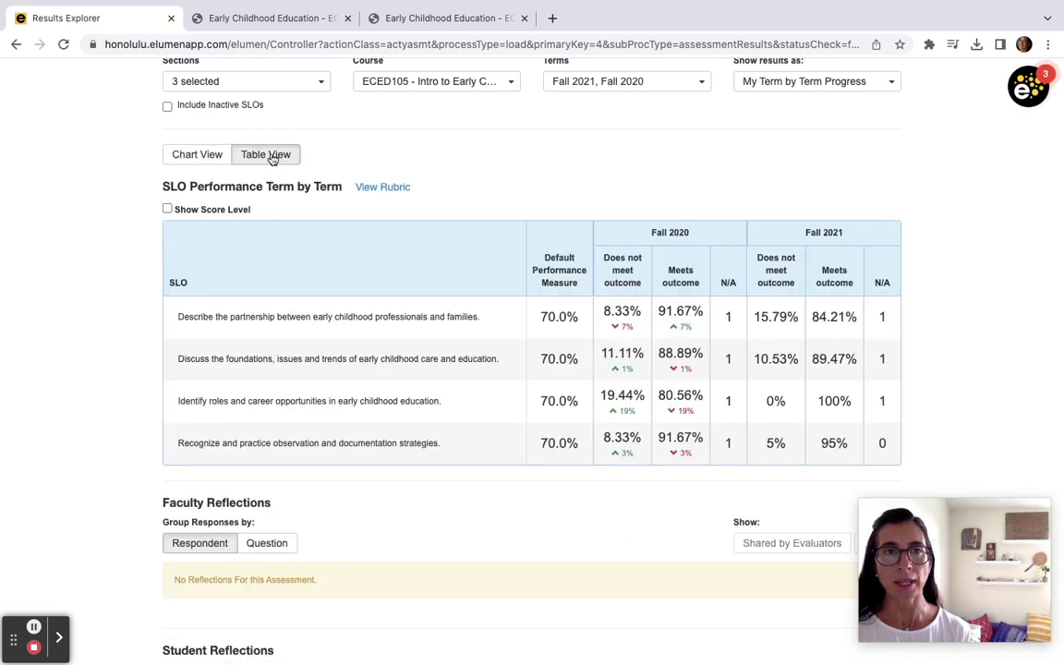
pyautogui.click(120, 159)
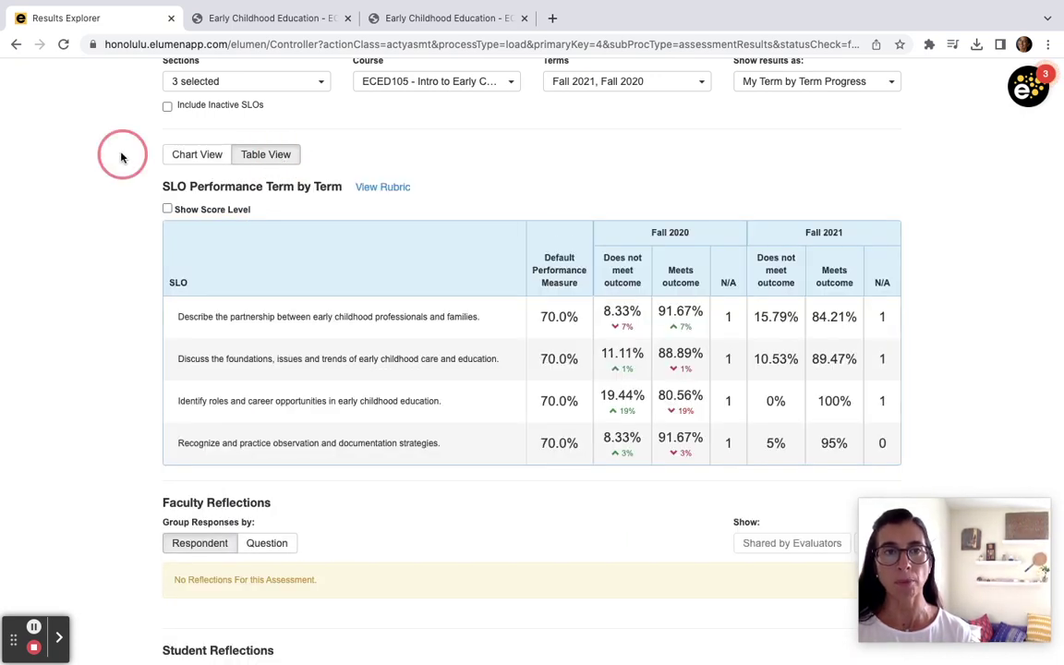
# Open the list of available reports for Early Childhood Education.
pyautogui.scroll(3, 121, 157)
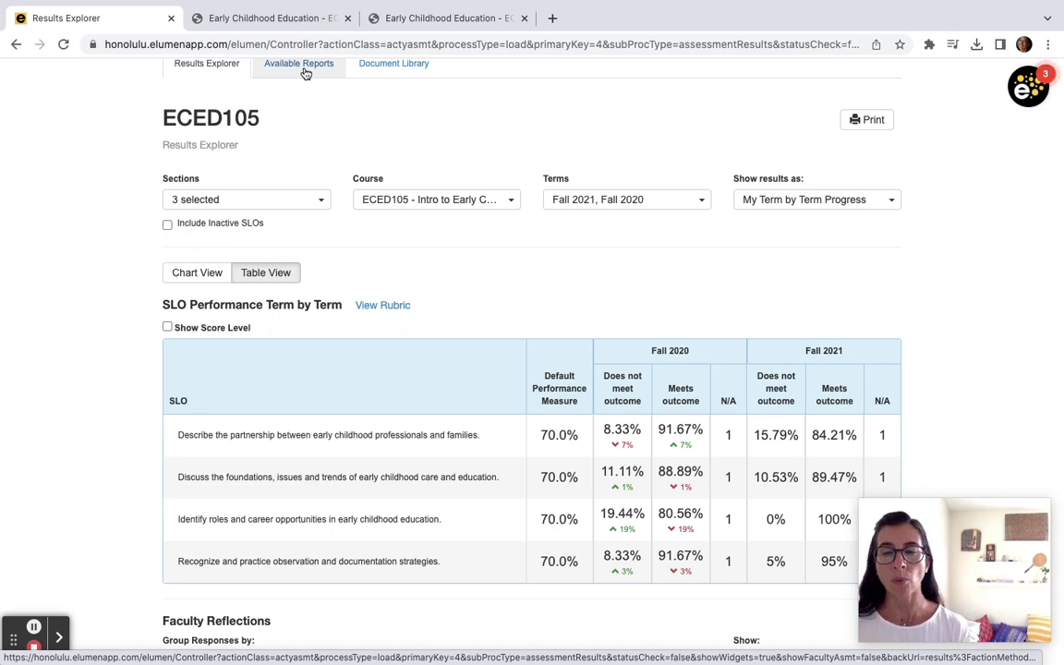
pyautogui.scroll(1, 305, 73)
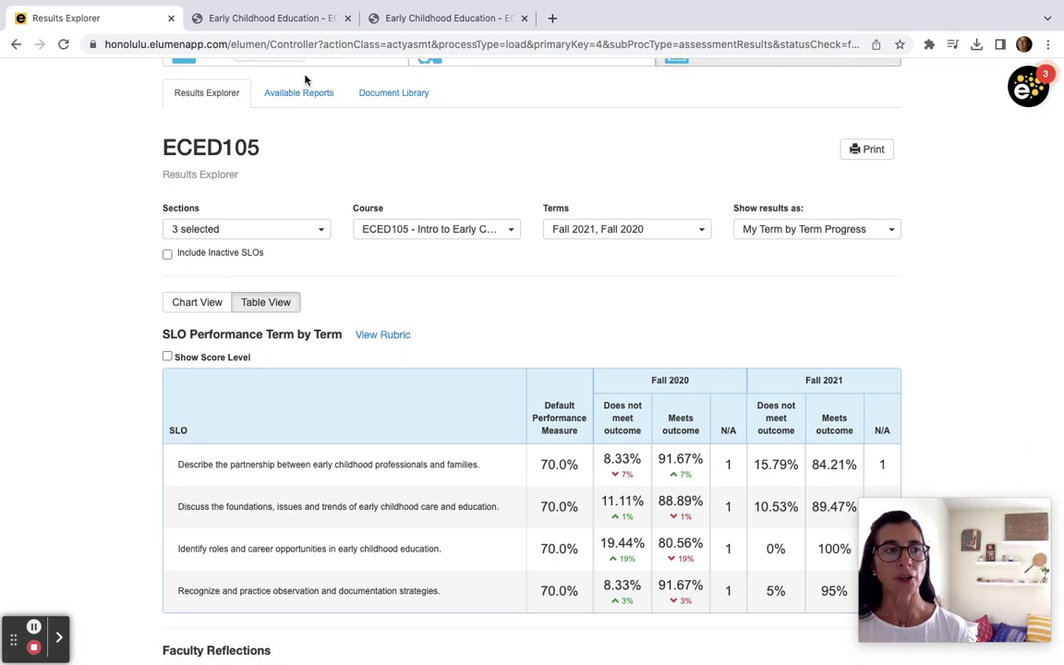
pyautogui.click(306, 98)
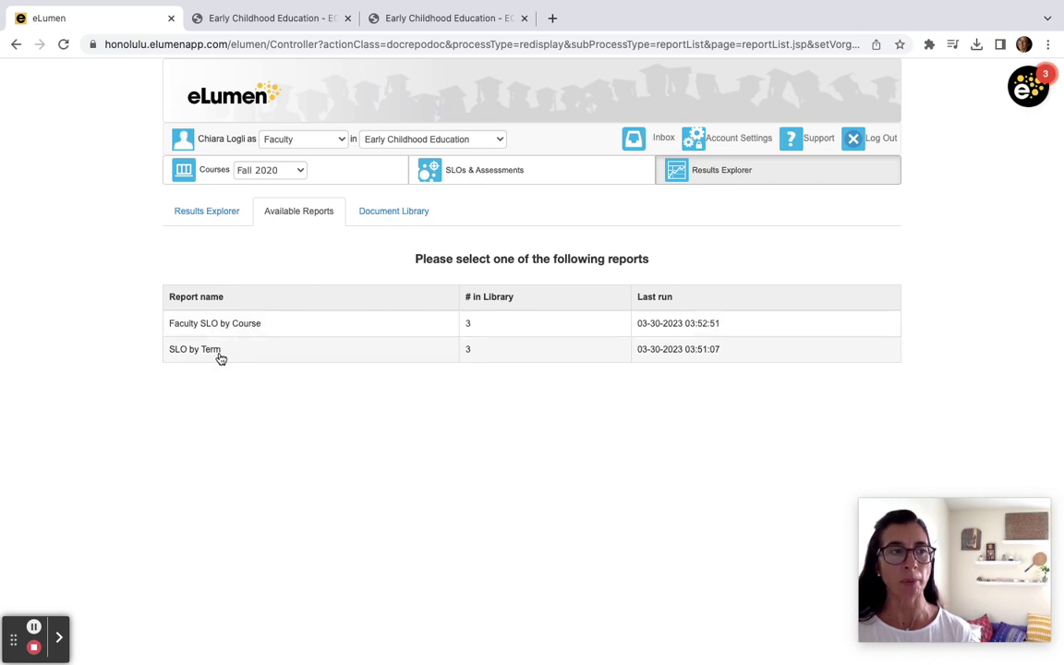
# Open the SLO by Term report, select the Fall 2021 term and turn off grouping of SLOs by assessment.
pyautogui.click(219, 355)
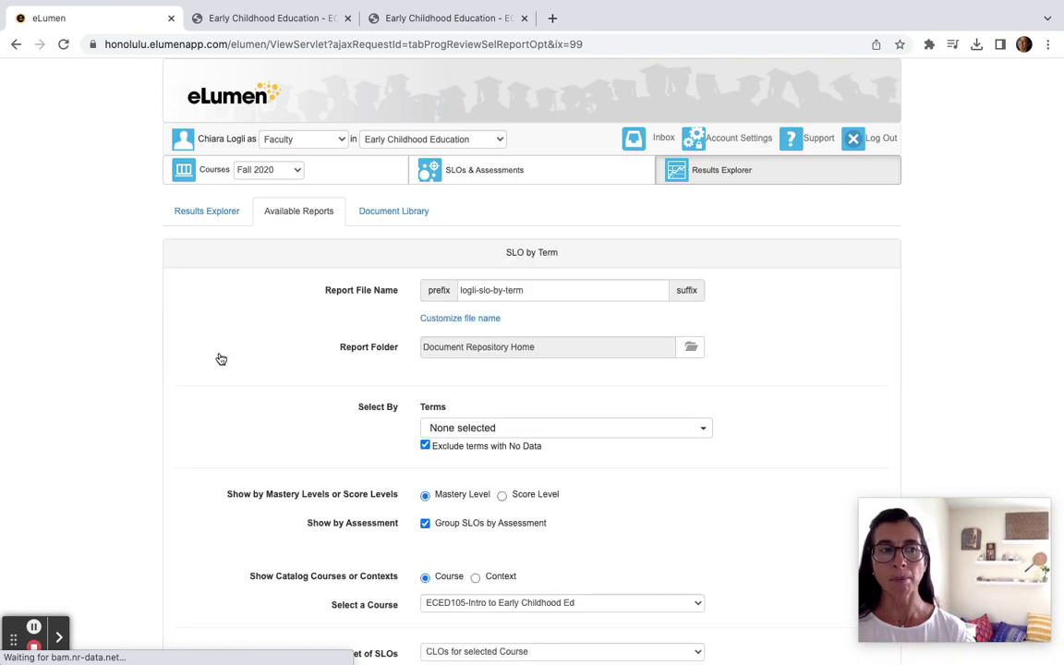
pyautogui.click(452, 429)
pyautogui.click(436, 499)
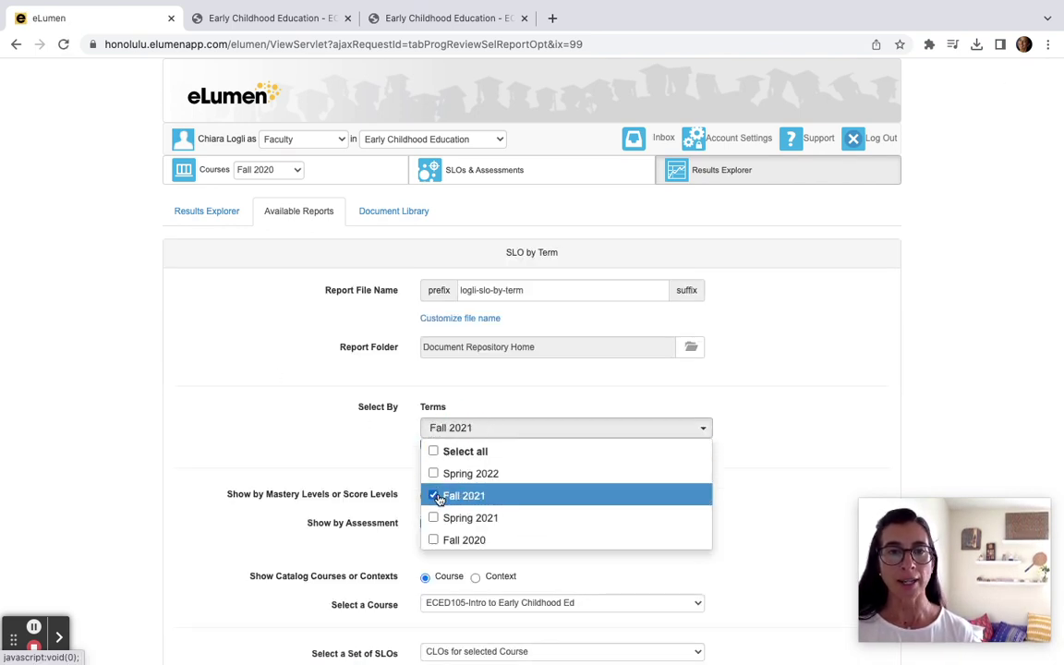
pyautogui.click(765, 375)
pyautogui.click(426, 524)
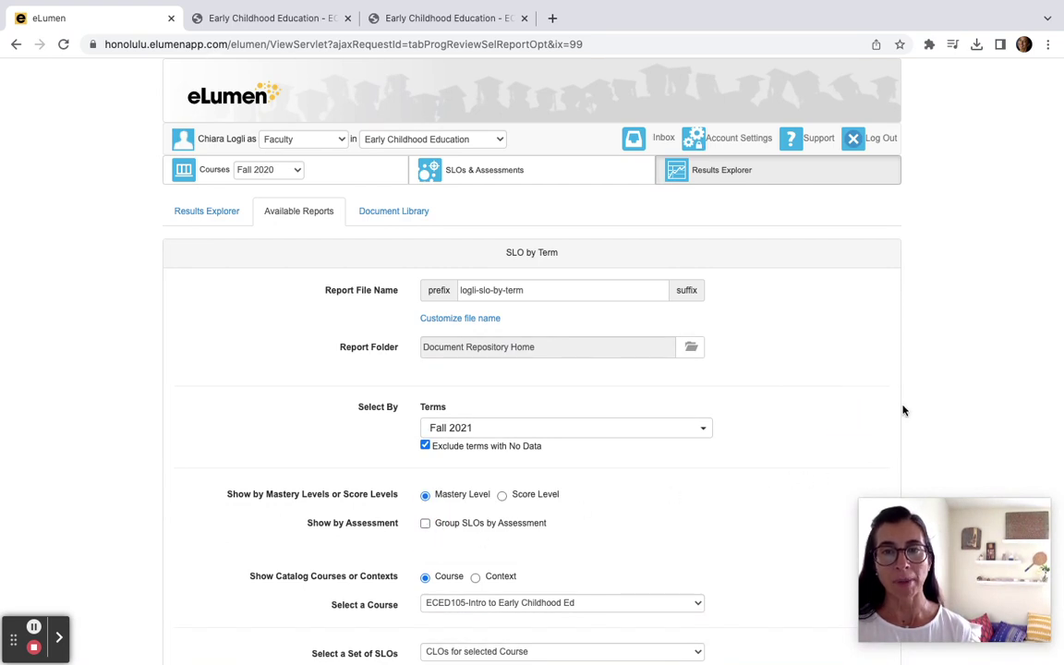
# Review the sets of SLOs offered for the SLO by Term report, keeping CLOs for selected Course.
pyautogui.scroll(-1, 936, 396)
pyautogui.scroll(-3, 936, 397)
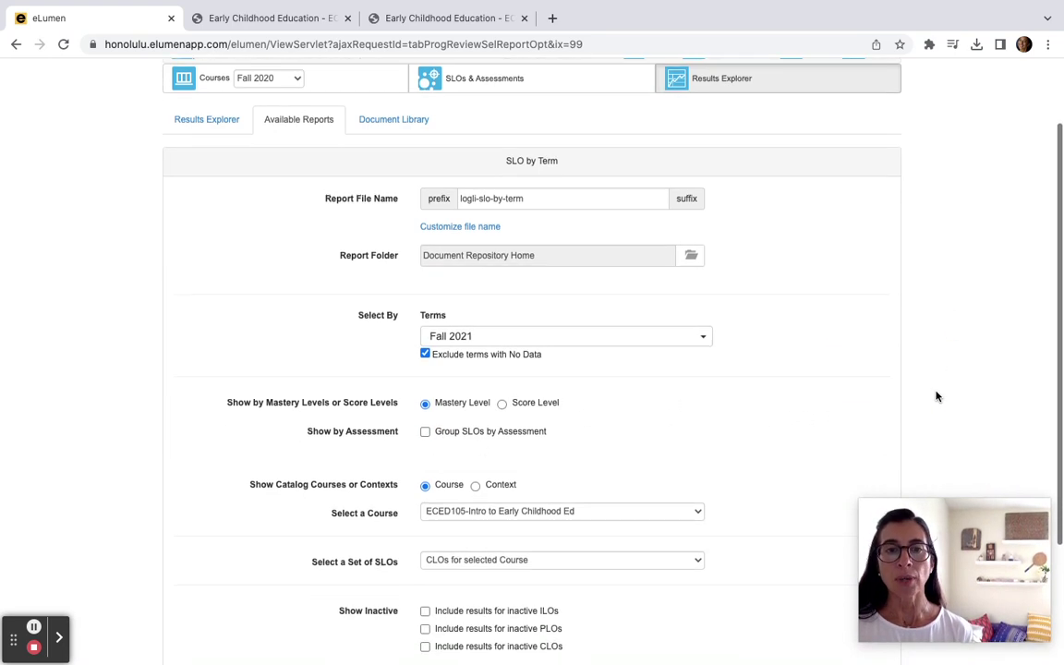
pyautogui.click(699, 507)
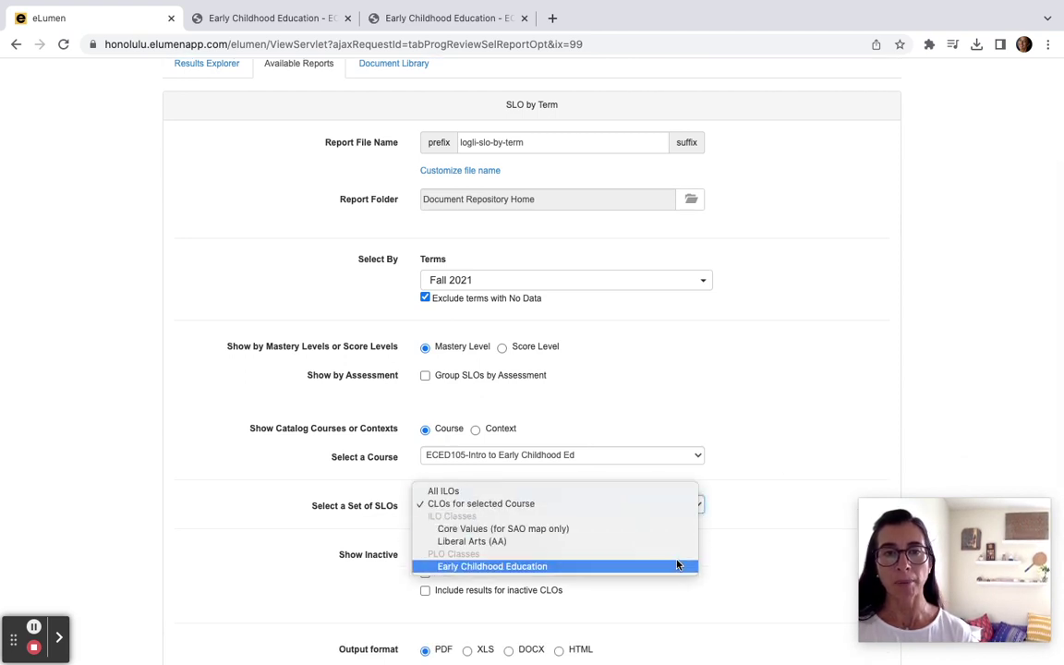
pyautogui.click(833, 421)
pyautogui.press('Down')
pyautogui.click(834, 421)
pyautogui.press('Down')
pyautogui.press('Down')
pyautogui.press('Down')
pyautogui.click(834, 421)
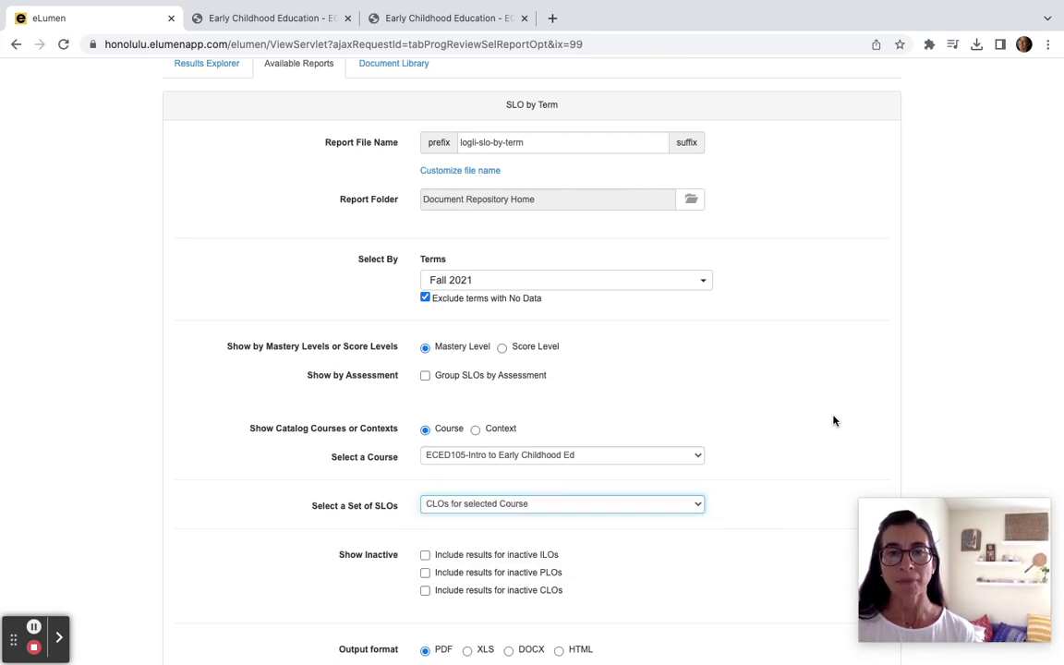
pyautogui.click(667, 506)
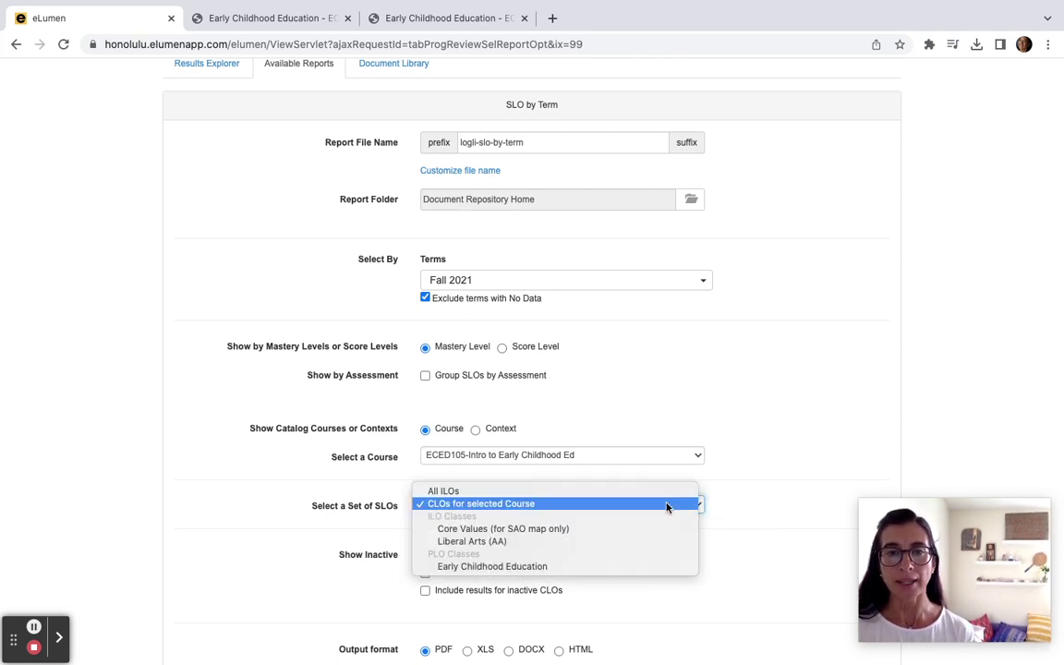
pyautogui.click(667, 506)
# Set the output format to HTML and generate the SLO by Term report.
pyautogui.scroll(-2, 250, 608)
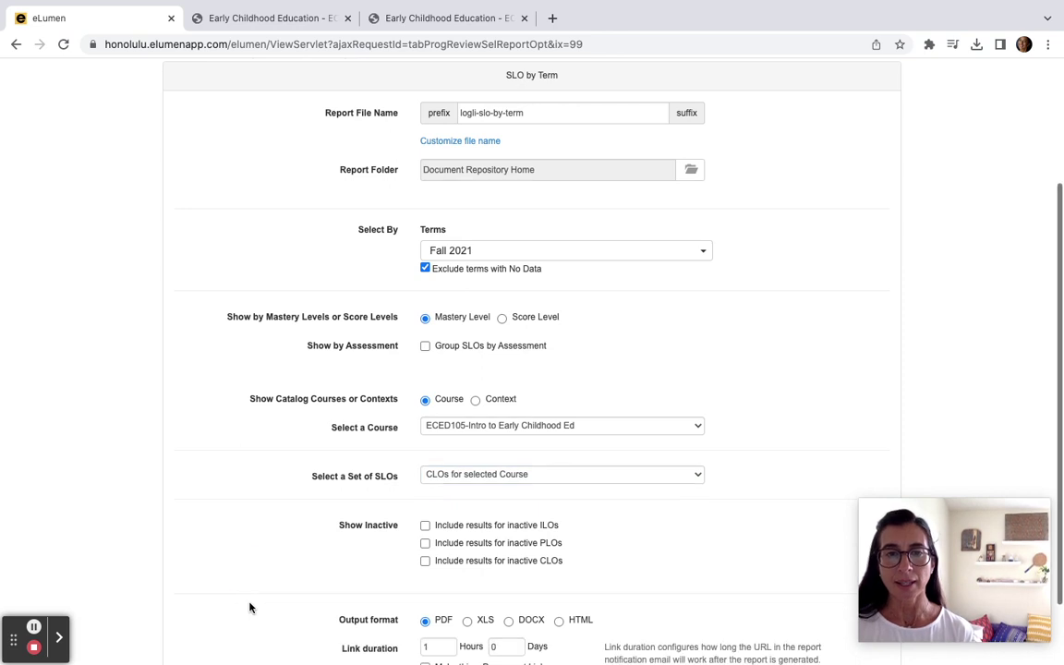
pyautogui.scroll(-1, 250, 608)
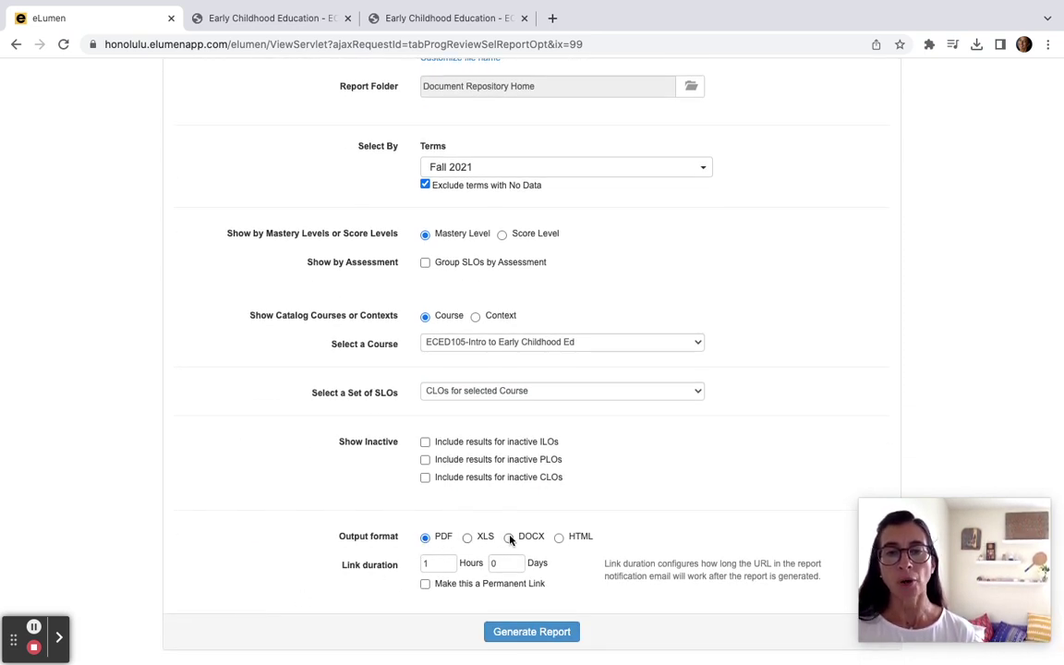
pyautogui.click(559, 538)
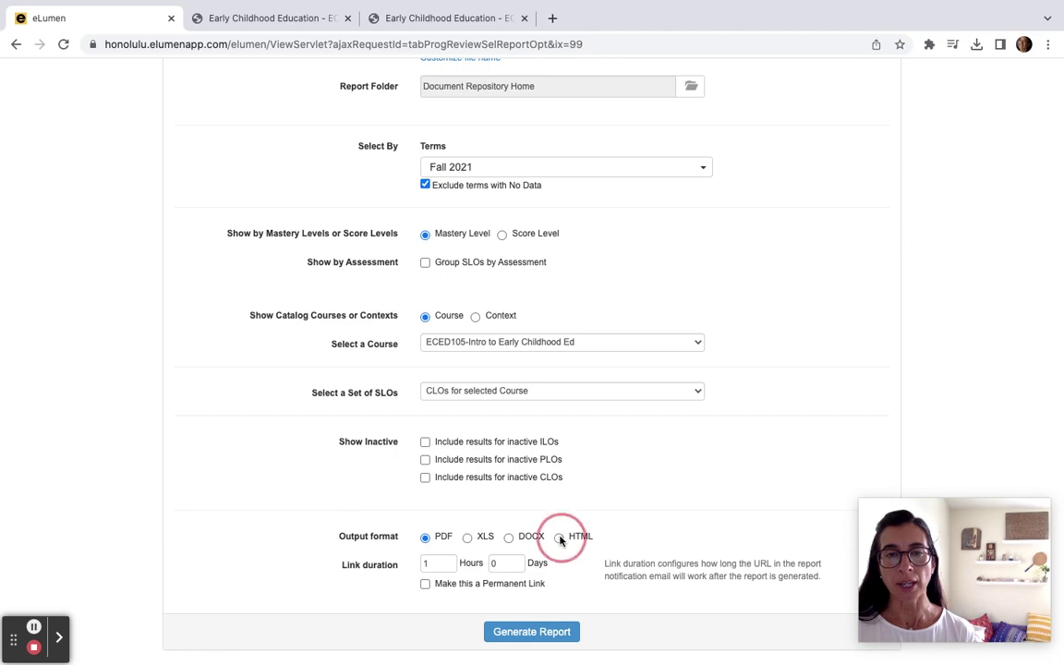
pyautogui.click(534, 632)
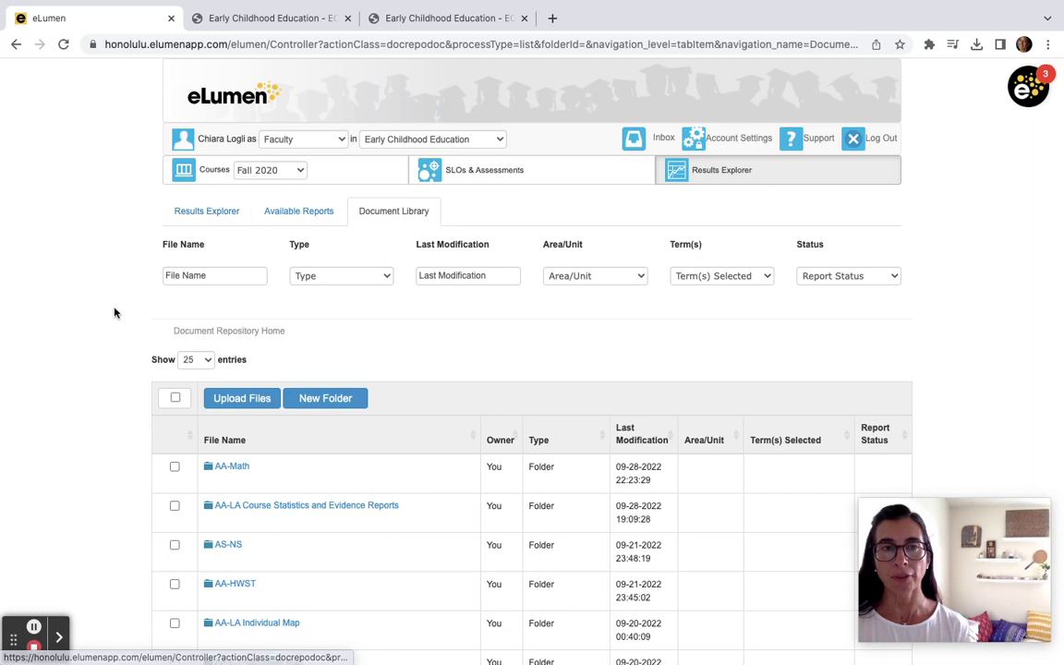
# Download the newly generated Fall 2021 SLO by Term report from the Document Library and view it in its browser tab.
pyautogui.scroll(-3, 114, 314)
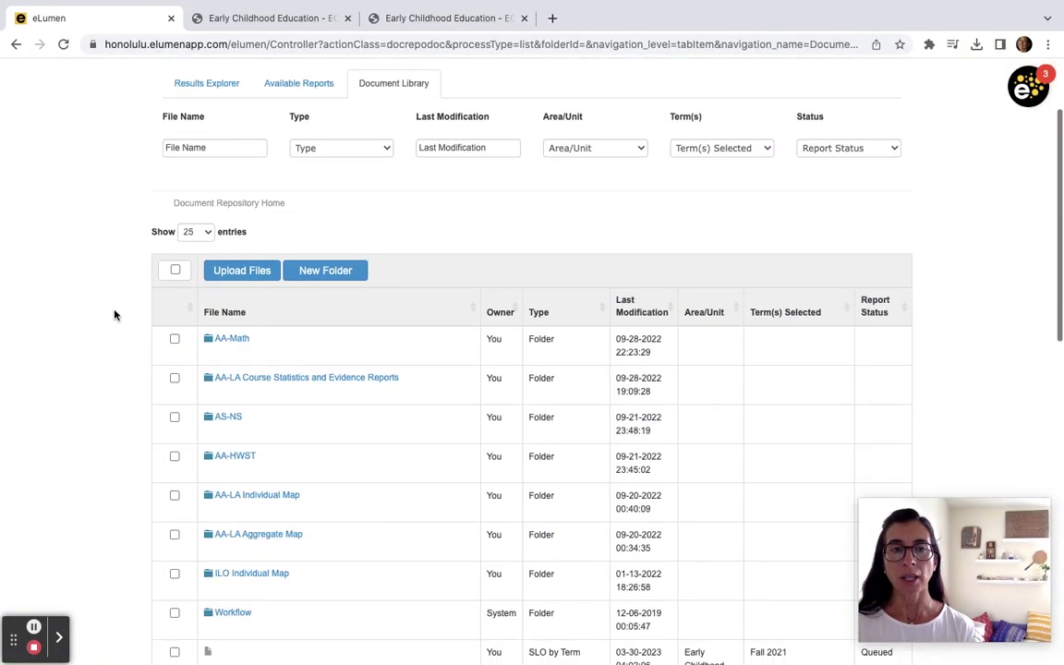
pyautogui.scroll(-2, 114, 315)
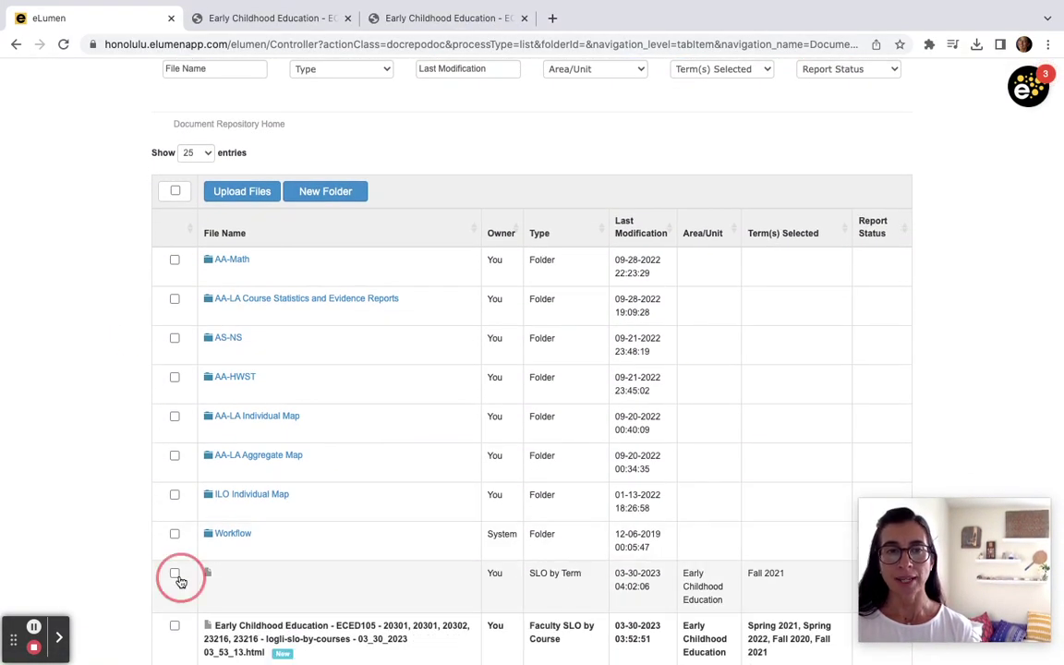
pyautogui.click(175, 574)
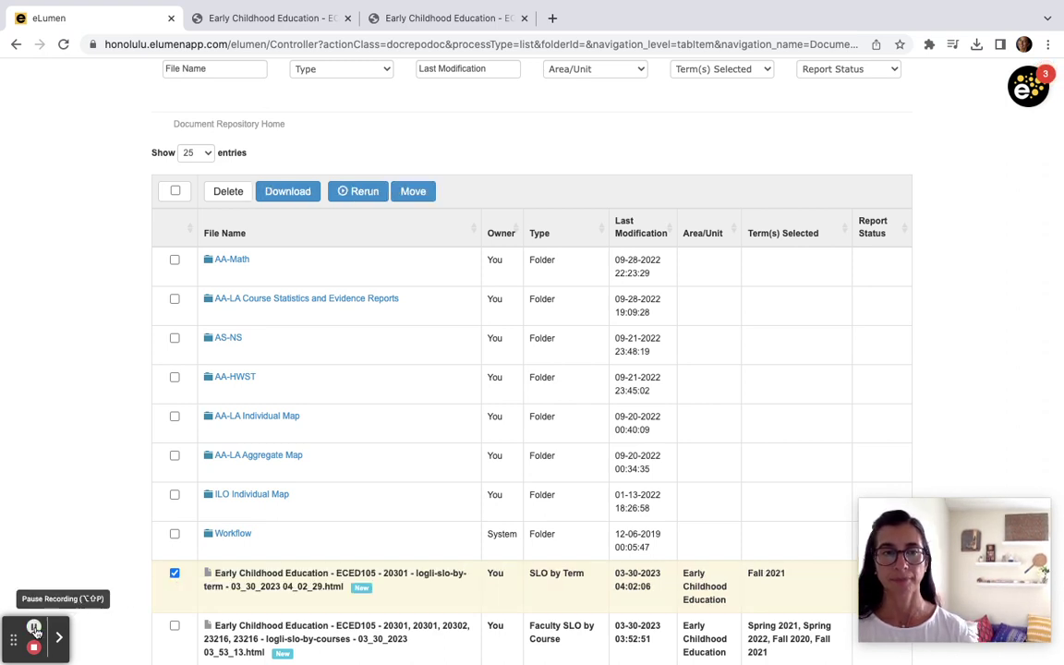
pyautogui.click(287, 194)
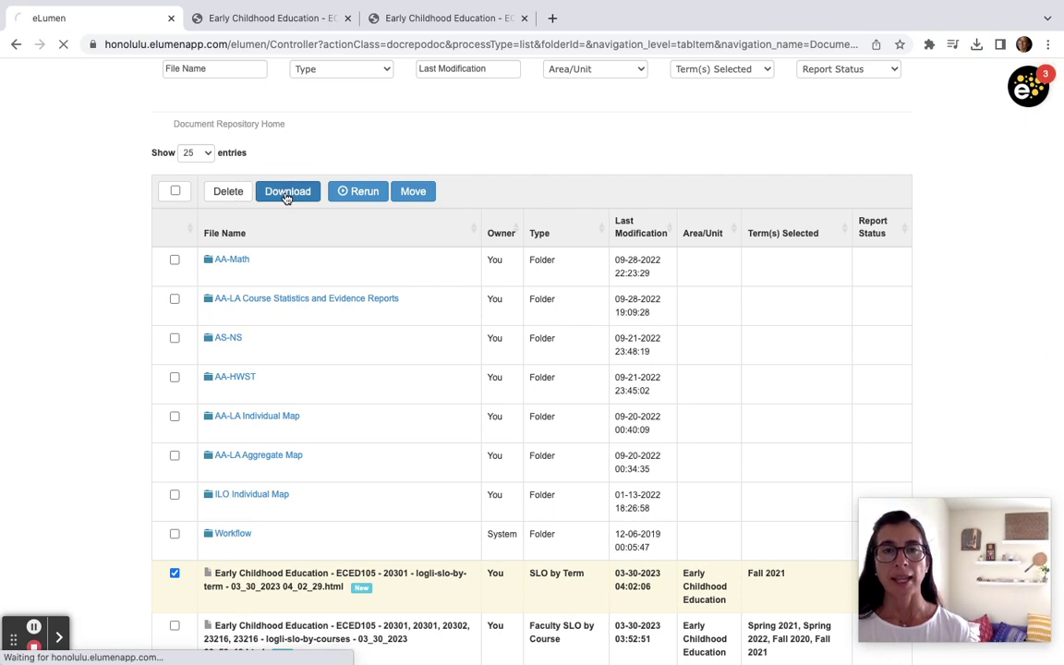
pyautogui.click(292, 20)
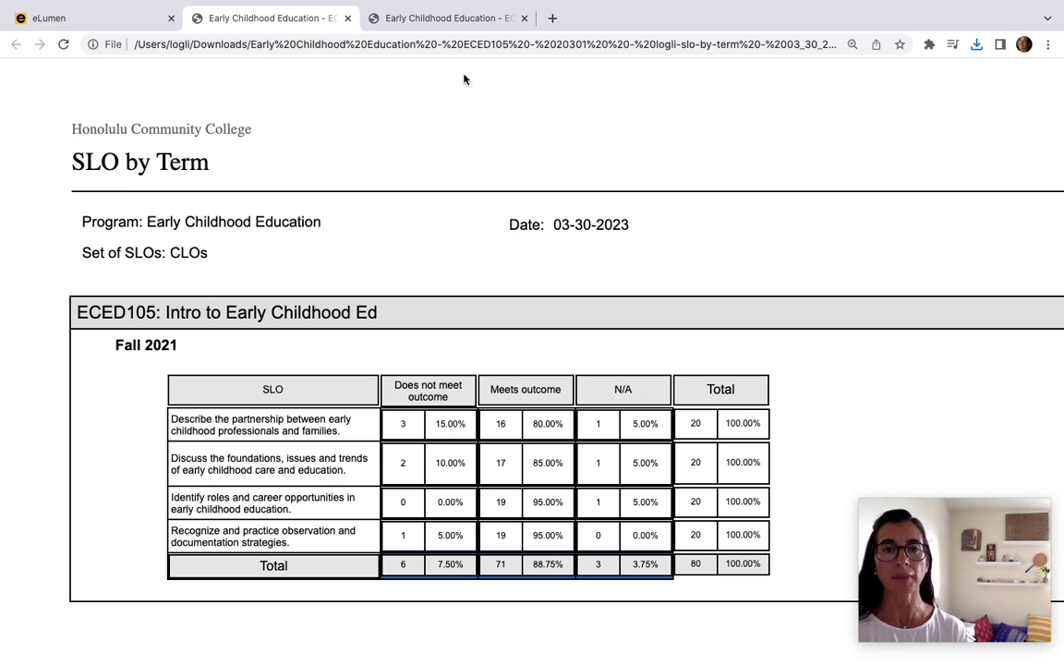
# Return to eLumen and open the Faculty SLO by Course report from the available reports.
pyautogui.click(95, 18)
pyautogui.click(91, 136)
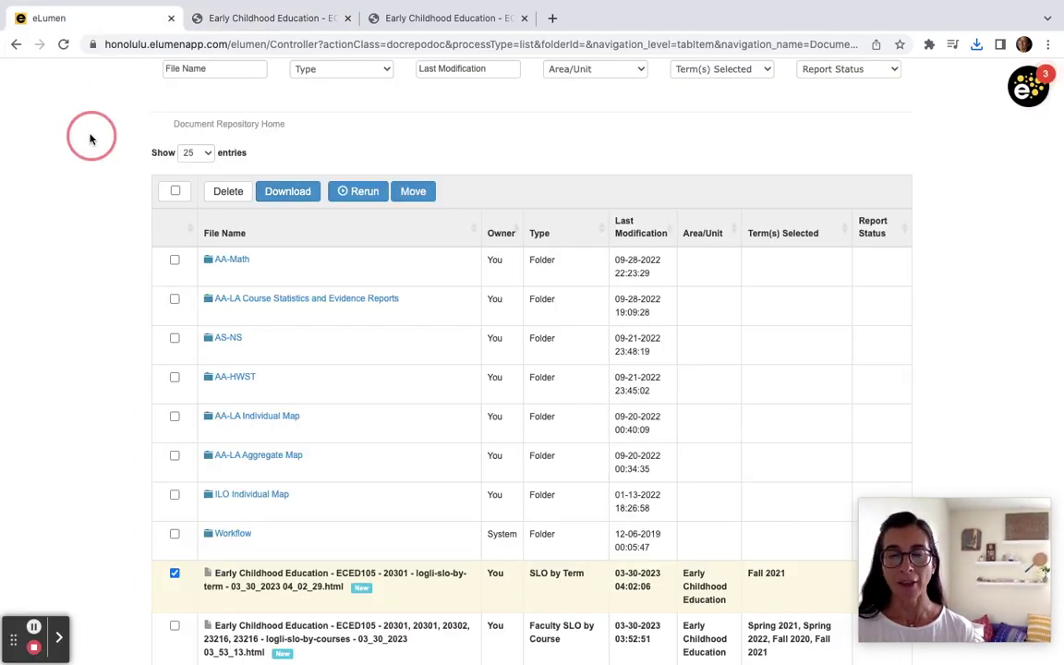
pyautogui.scroll(1, 90, 138)
pyautogui.scroll(2, 91, 141)
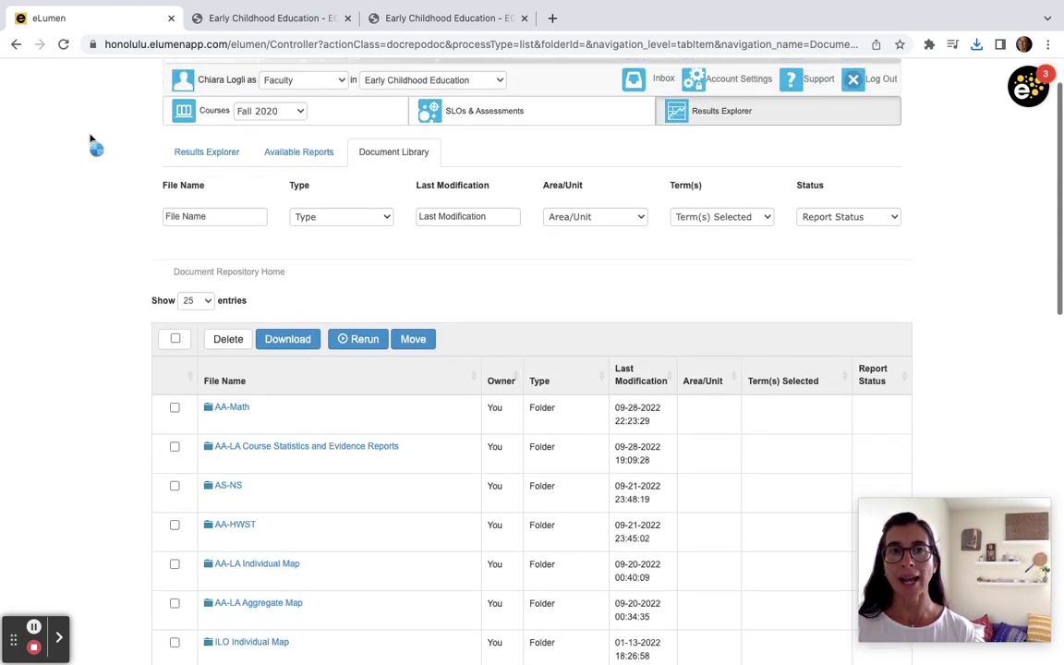
pyautogui.click(294, 156)
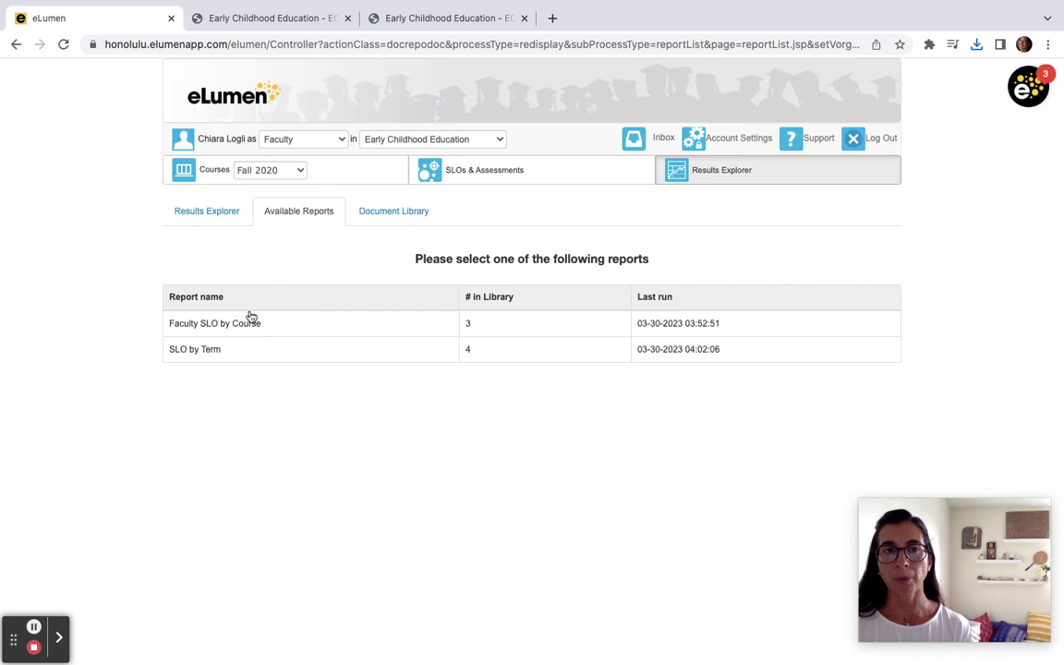
pyautogui.click(248, 328)
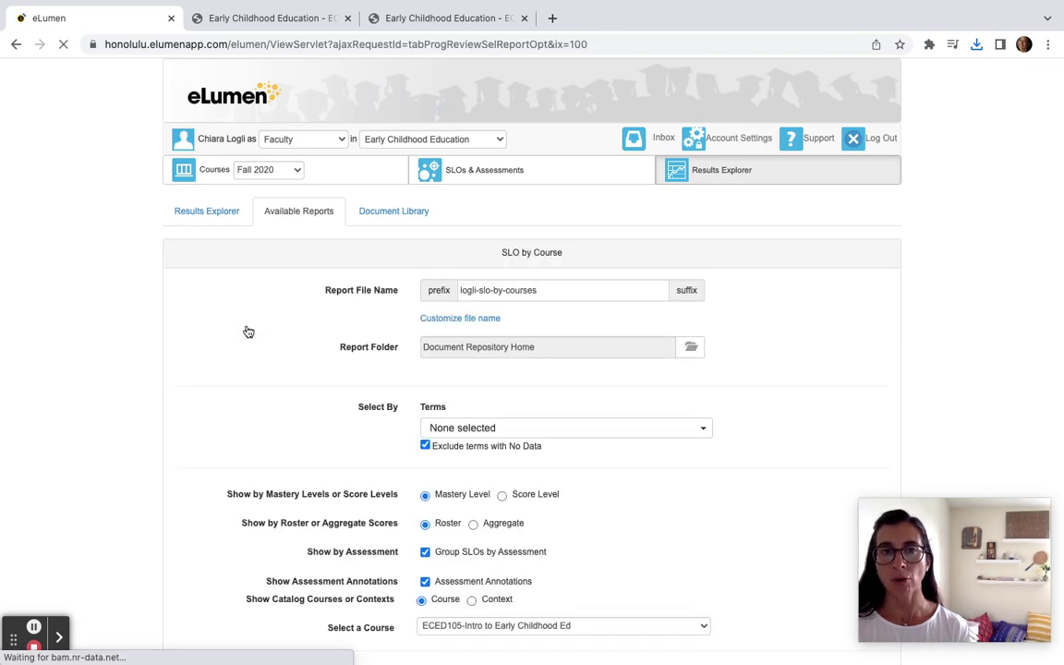
# Select all four terms for the report, show Aggregate scores and turn off grouping of SLOs by assessment.
pyautogui.scroll(-3, 213, 379)
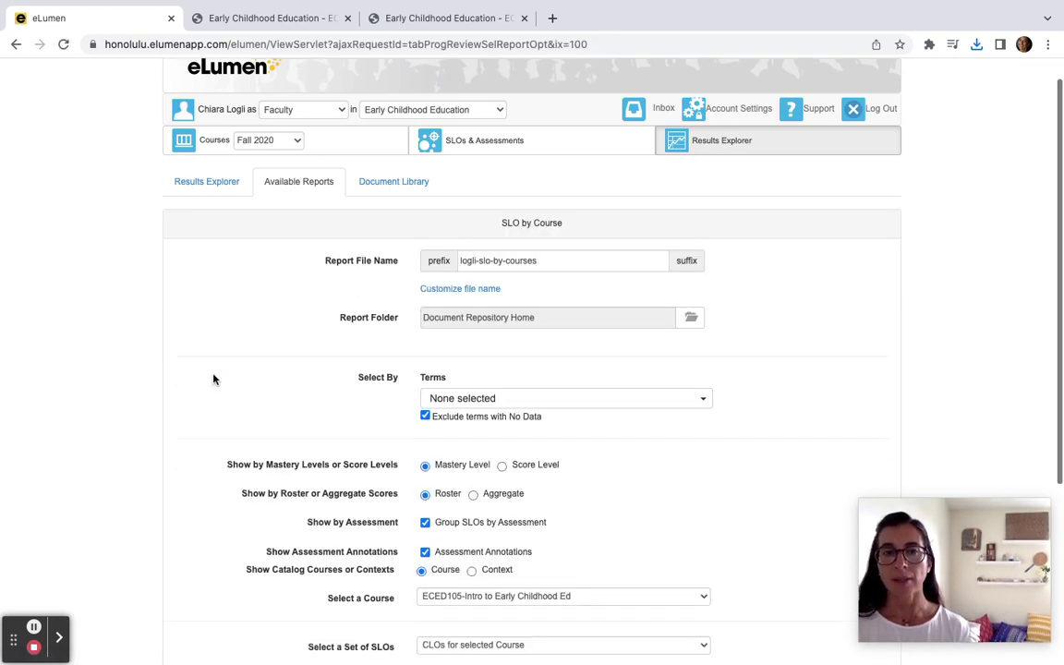
pyautogui.click(481, 310)
pyautogui.click(434, 333)
pyautogui.click(807, 295)
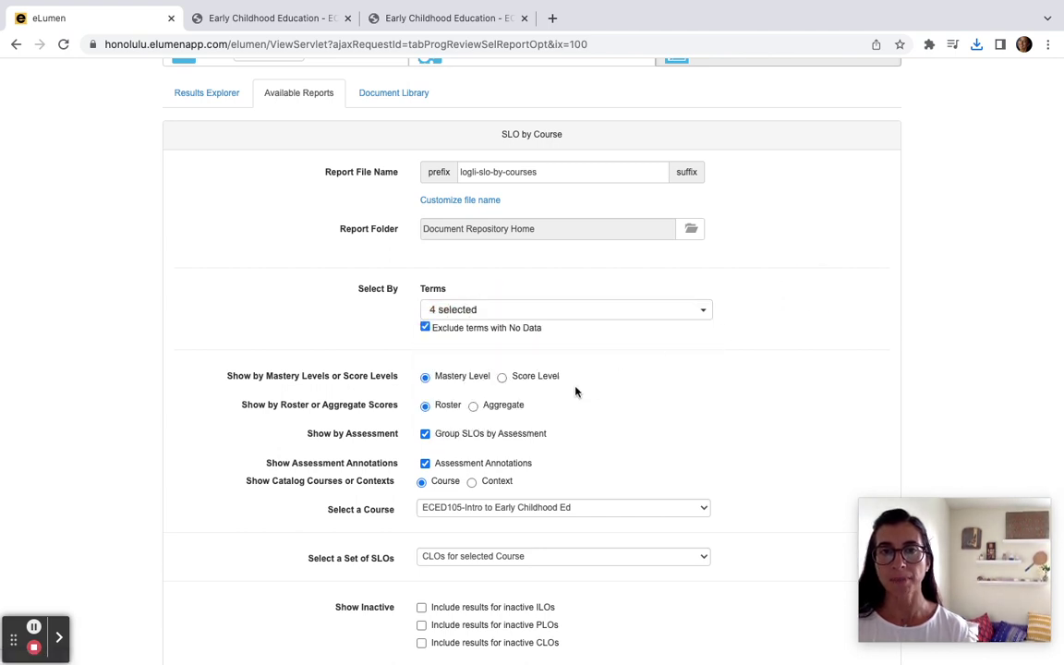
pyautogui.click(474, 407)
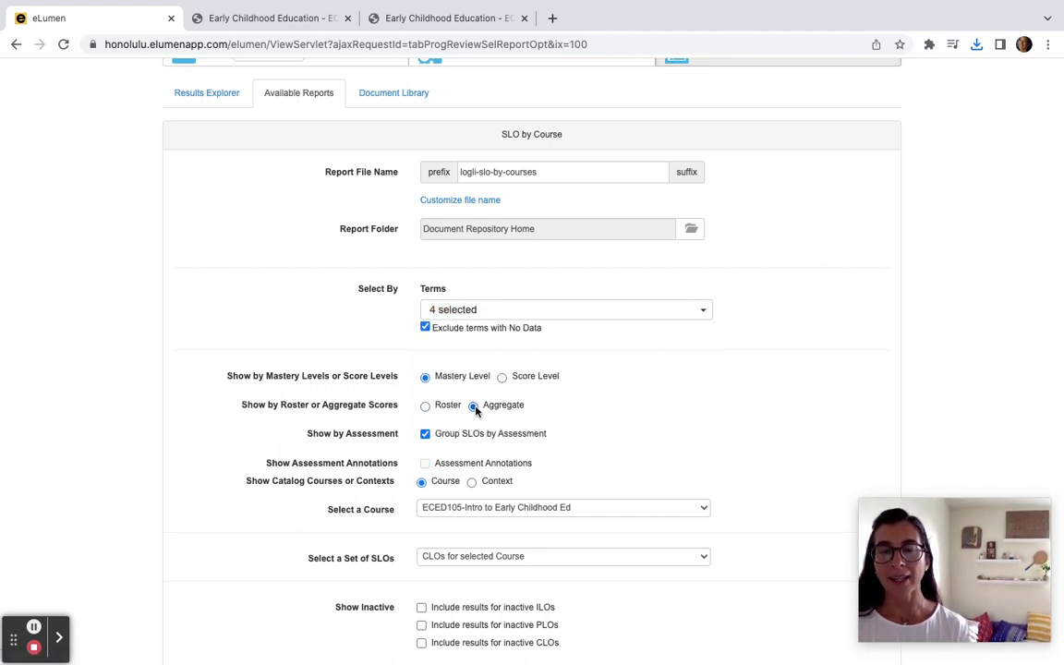
pyautogui.click(425, 435)
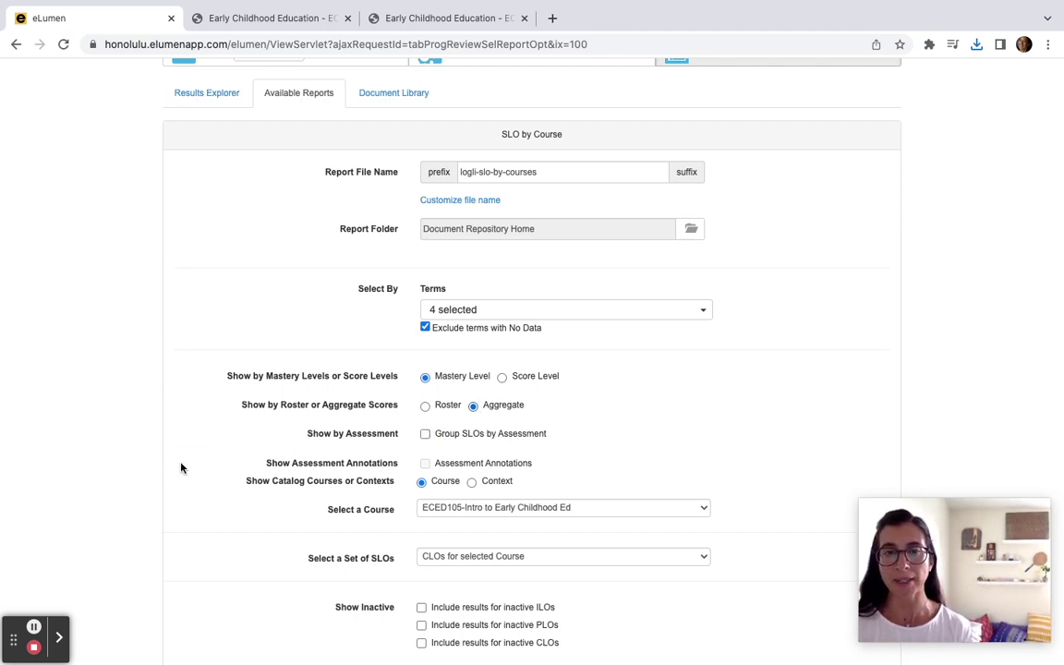
# Keep CLOs for selected Course as the SLO set and generate the SLO by Course report as HTML.
pyautogui.scroll(-4, 181, 468)
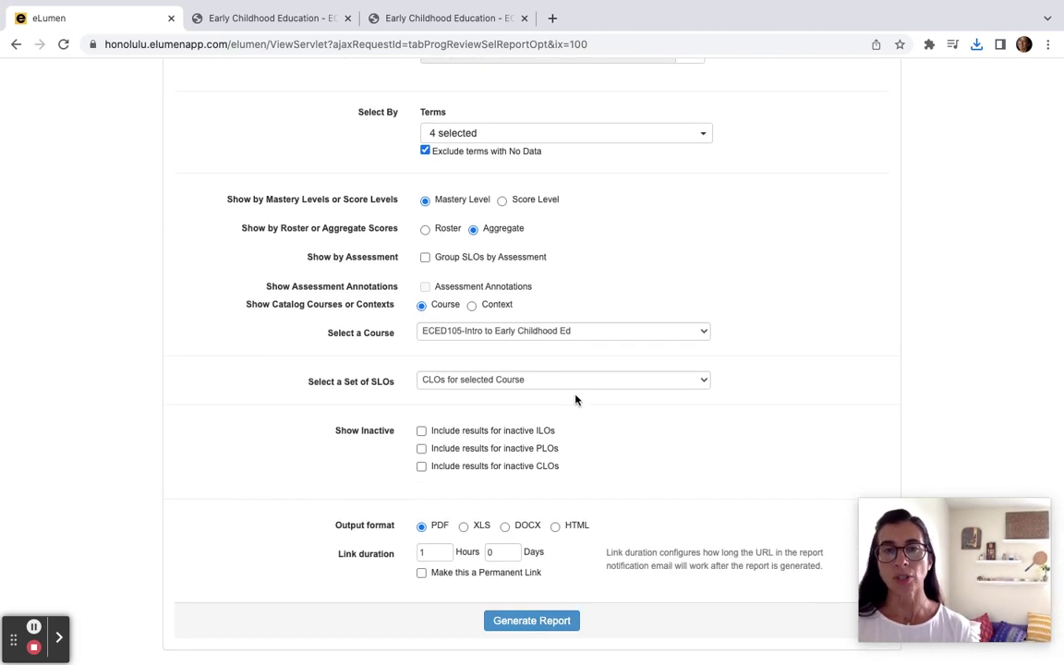
pyautogui.click(602, 389)
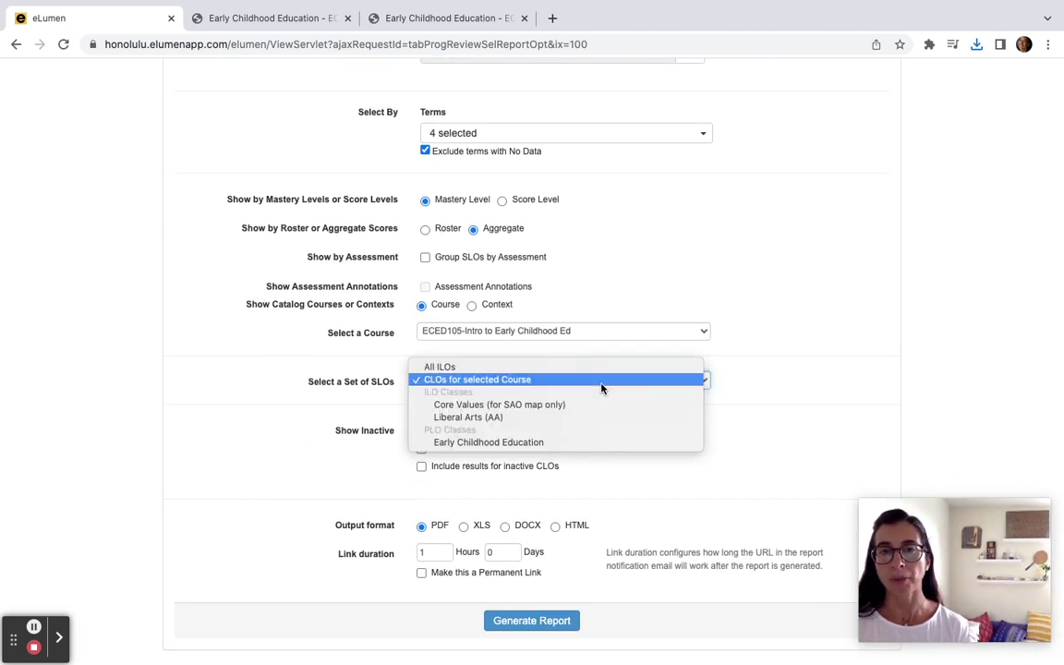
pyautogui.click(807, 372)
pyautogui.click(556, 525)
pyautogui.click(536, 621)
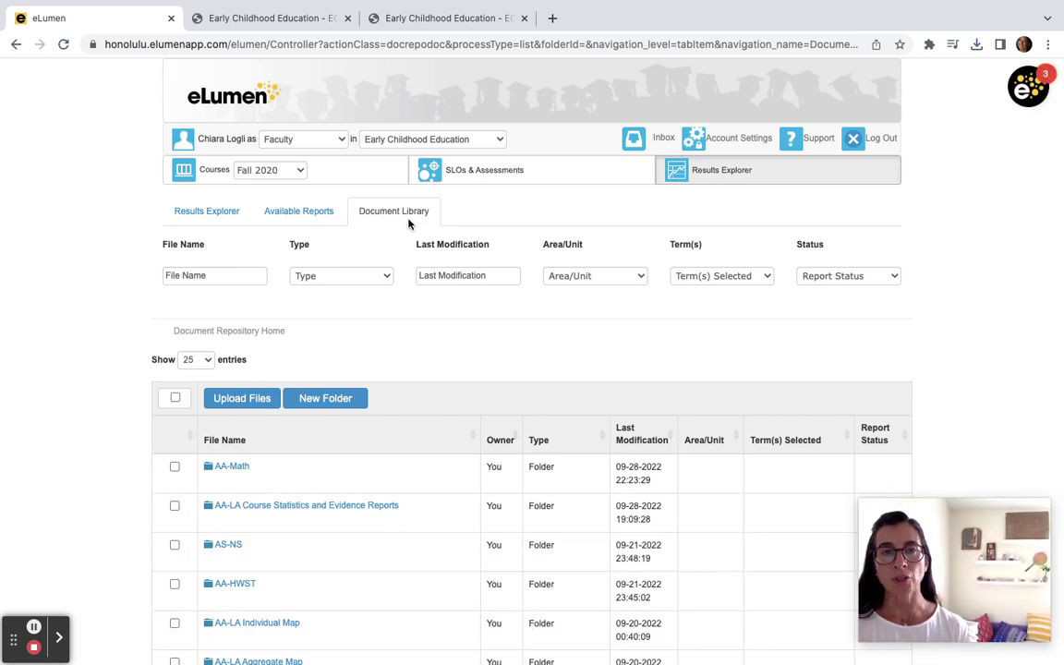
# Download the newly generated four-term Faculty SLO by Course report from the Document Library and view it in its browser tab.
pyautogui.scroll(-1, 80, 434)
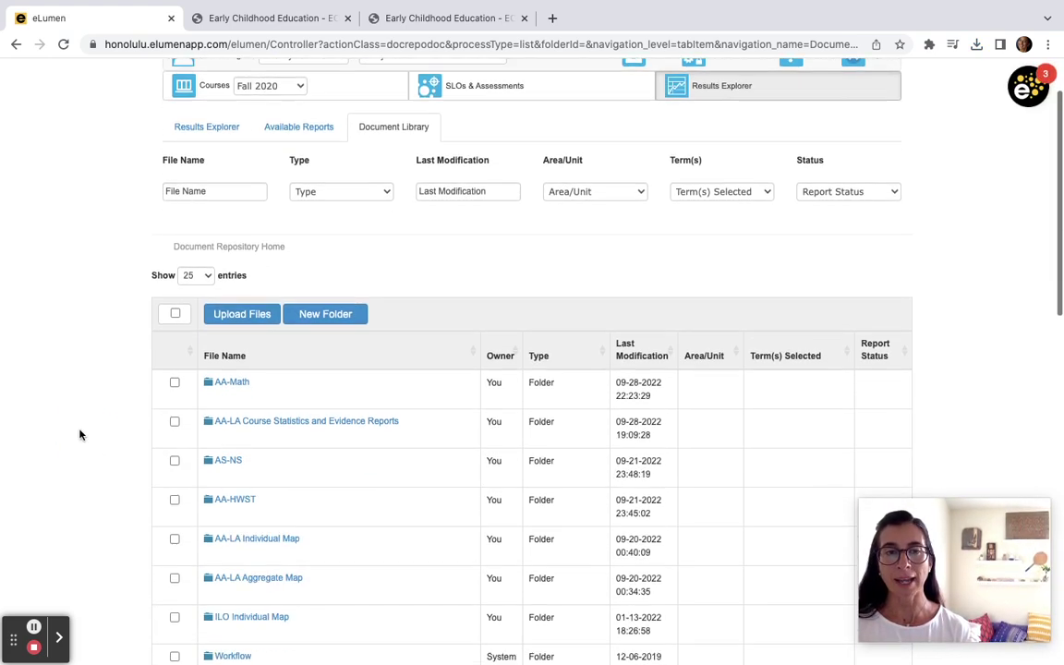
pyautogui.scroll(-3, 79, 434)
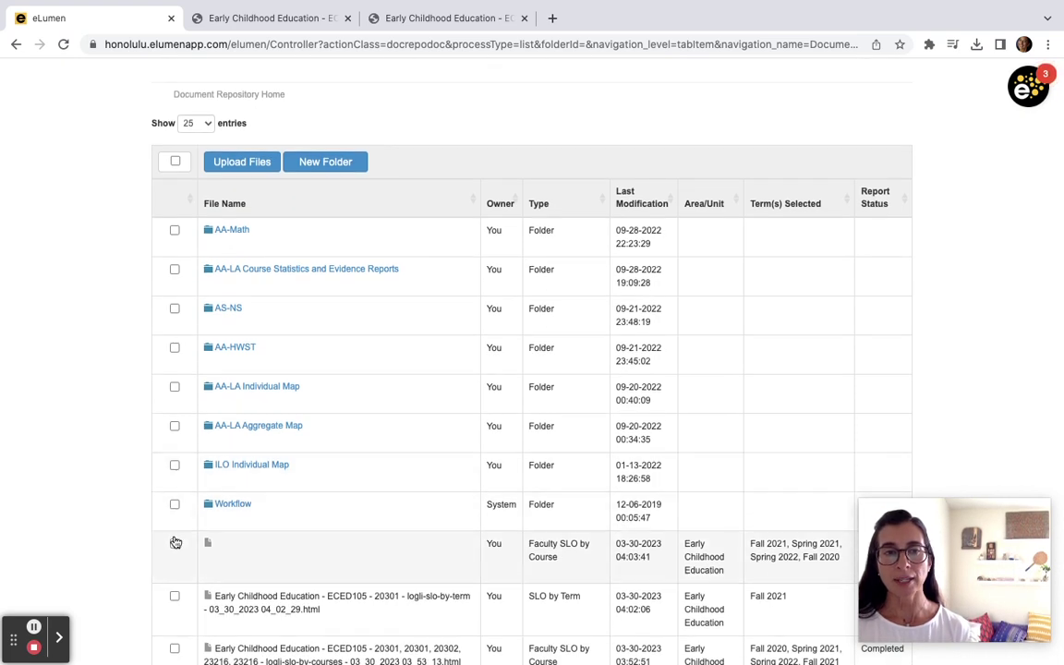
pyautogui.click(175, 545)
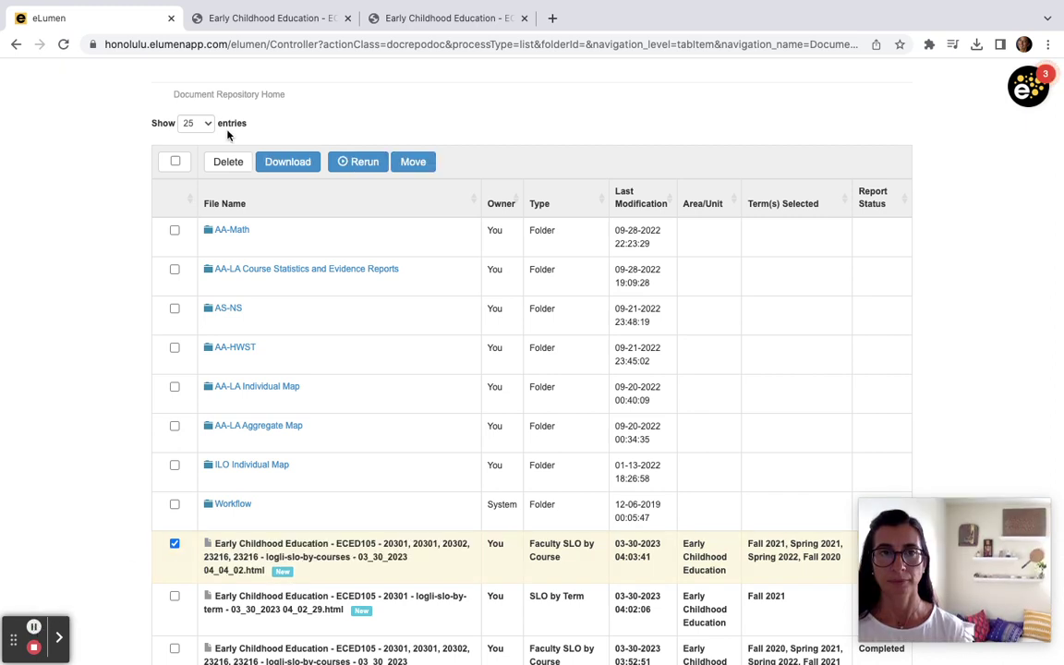
pyautogui.click(282, 163)
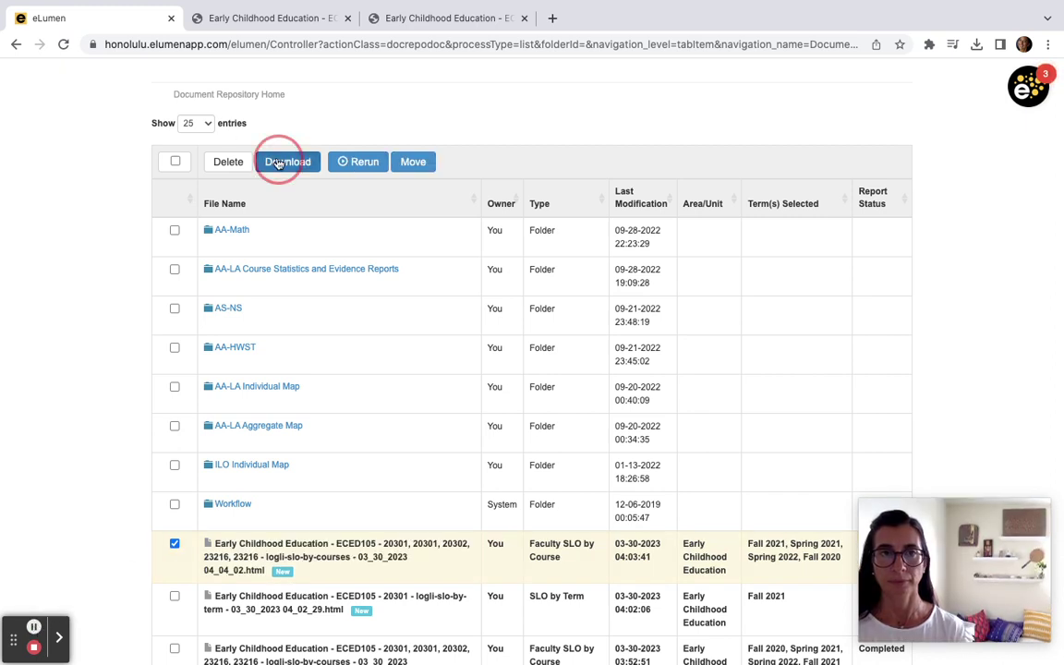
pyautogui.click(411, 19)
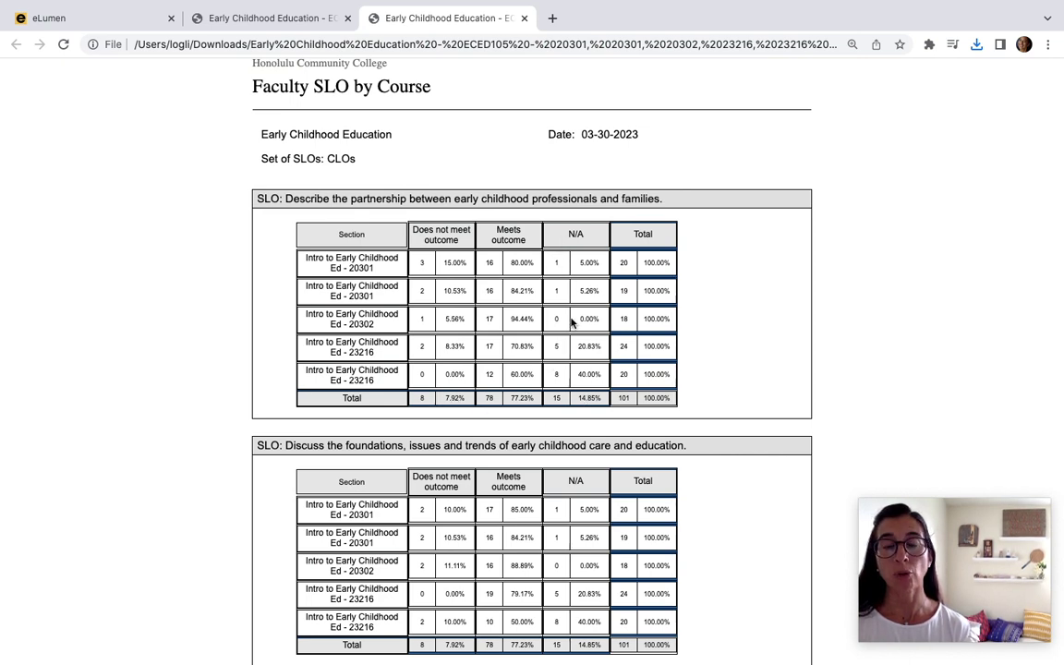
# Return to eLumen to revisit the ECED105 charts in the Results Explorer and the list of available reports.
pyautogui.click(121, 21)
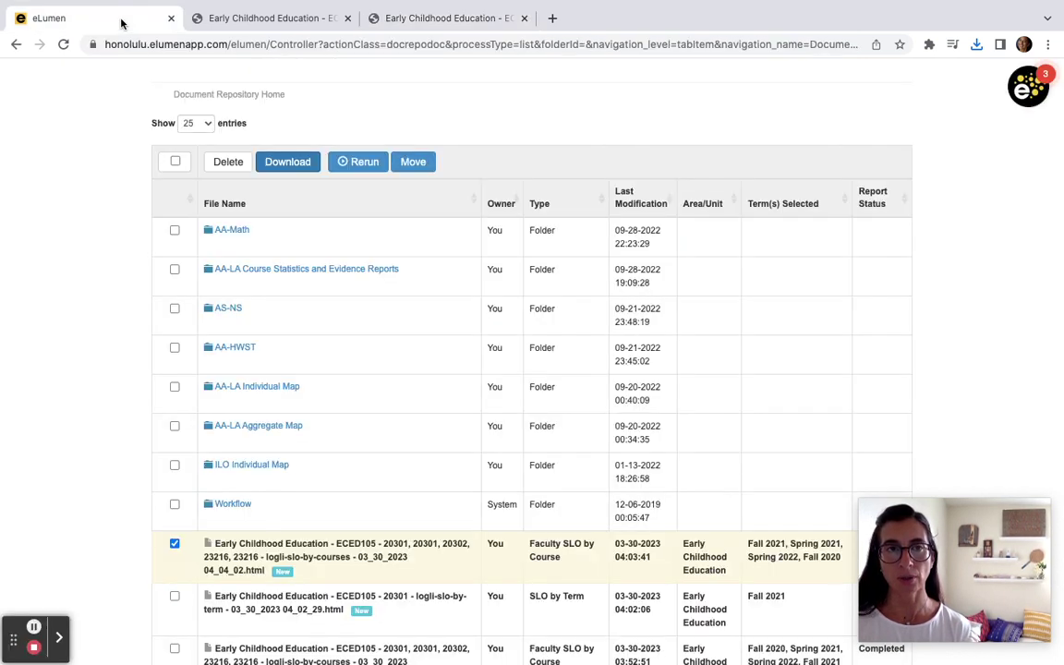
pyautogui.scroll(4, 123, 176)
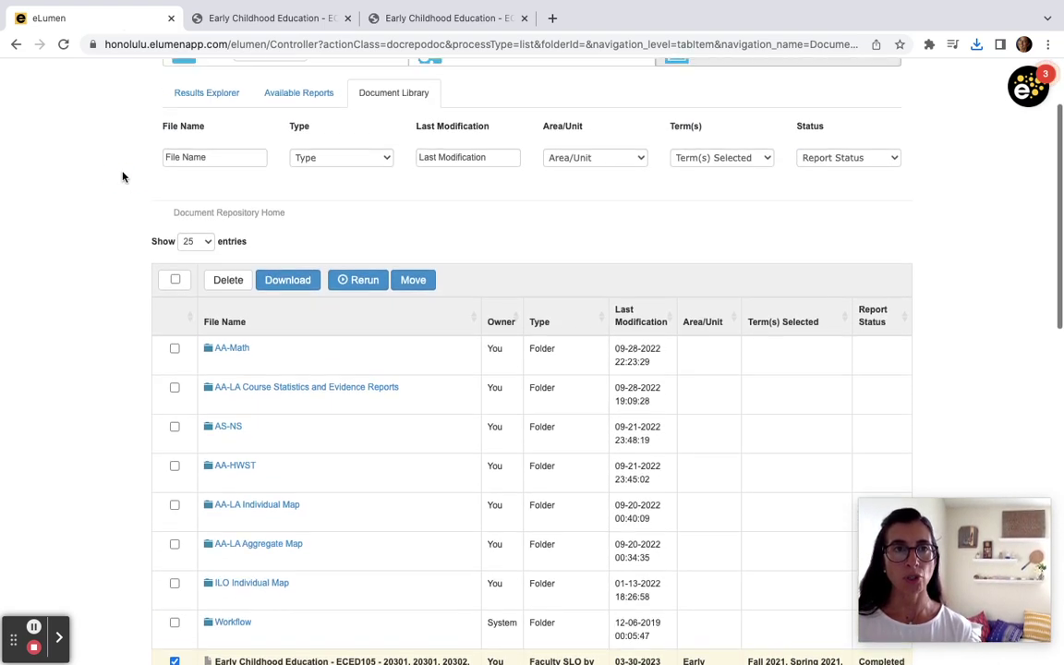
pyautogui.scroll(1, 123, 176)
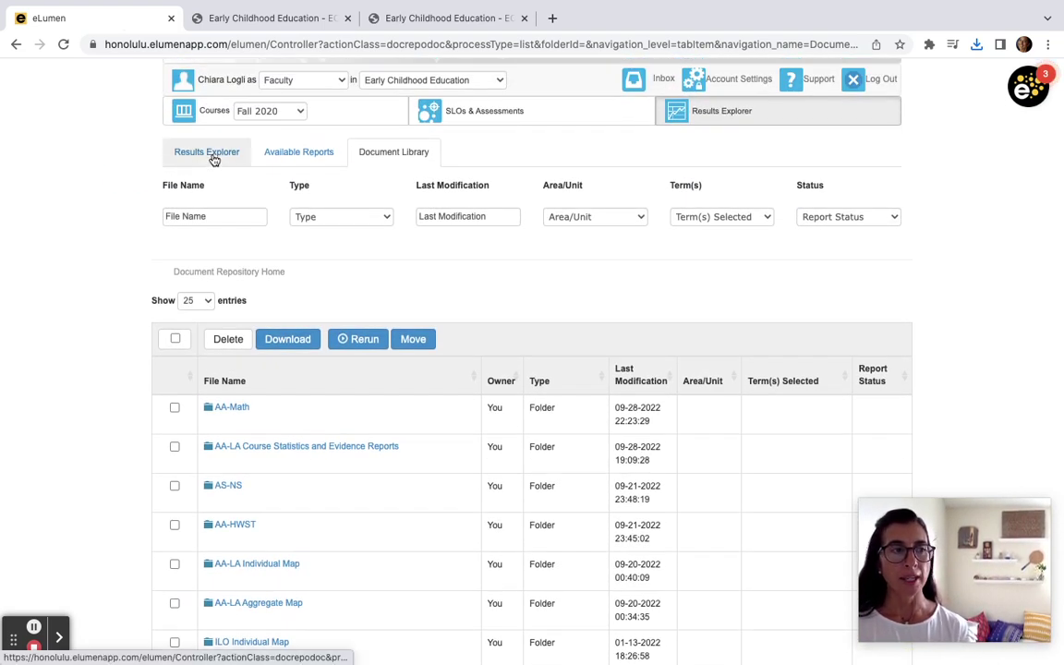
pyautogui.click(213, 157)
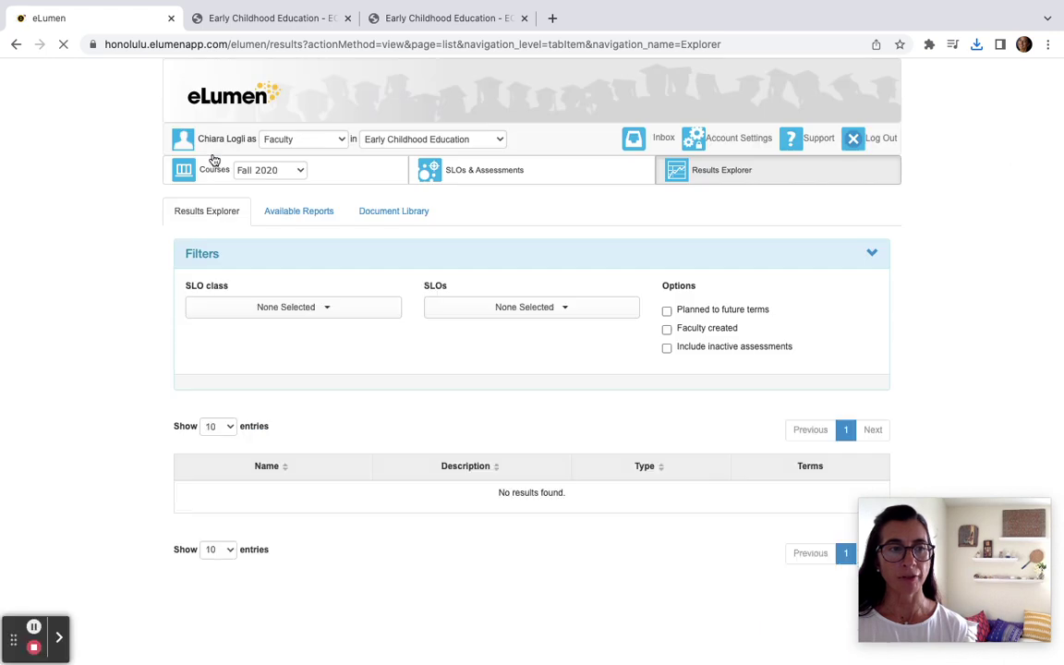
pyautogui.click(243, 522)
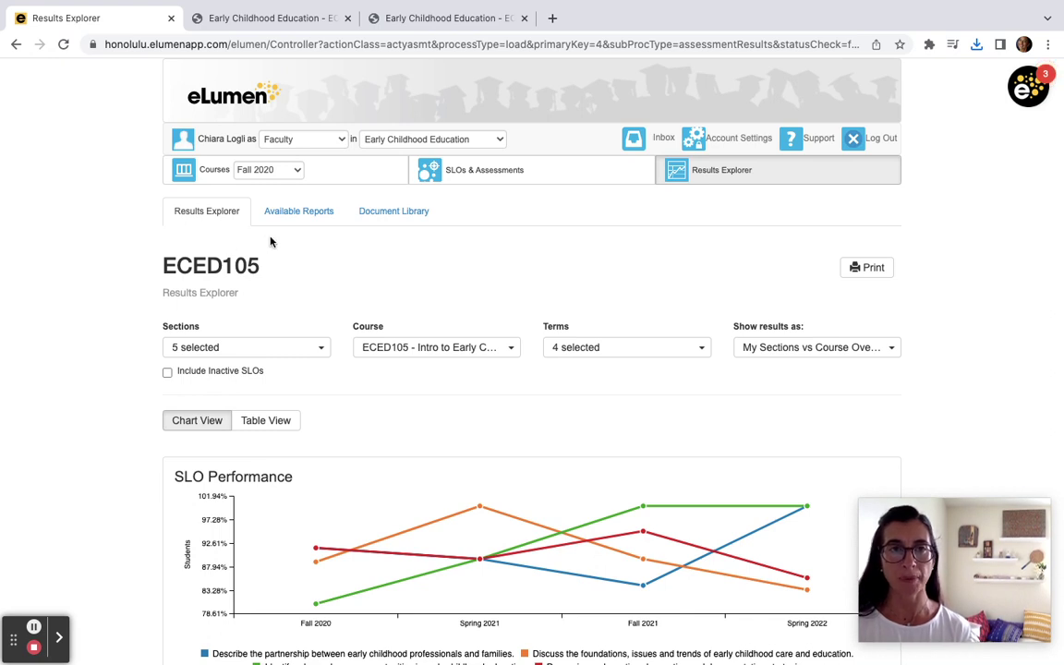
pyautogui.click(283, 212)
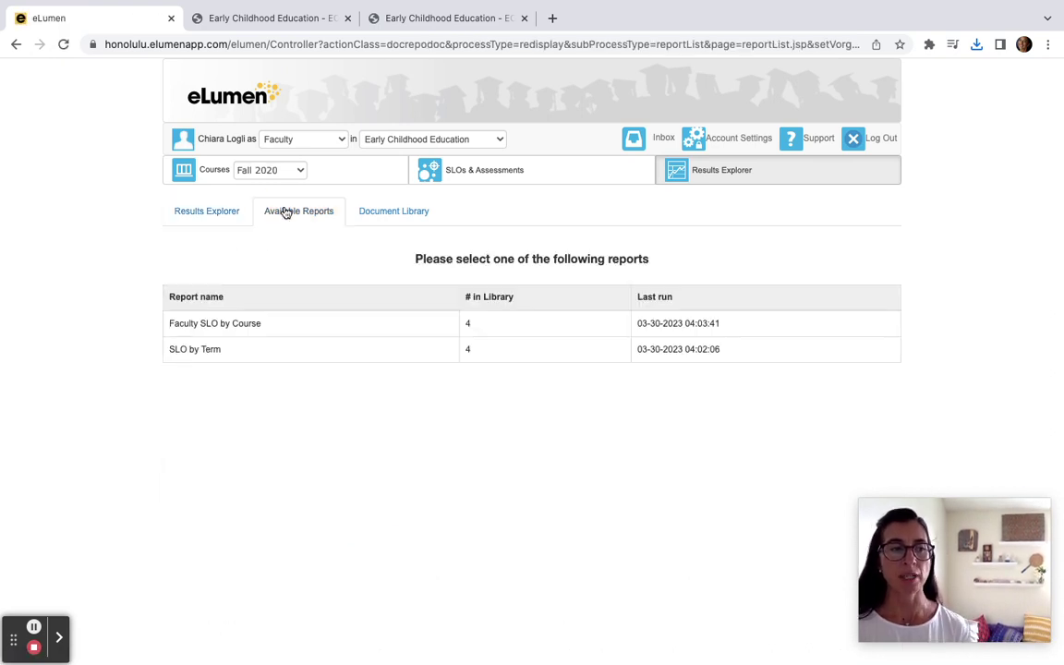